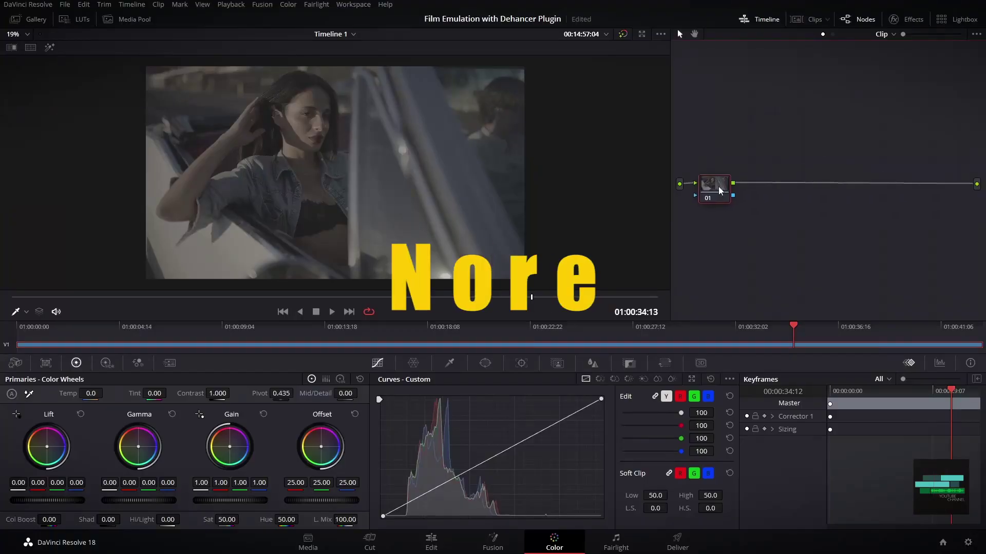
- Label the first node Input and add a serial node labelled Balance after it
{"action": "right_click", "coordinate": [719, 191]}
{"action": "left_click", "coordinate": [742, 211]}
{"action": "type", "text": "Input"}
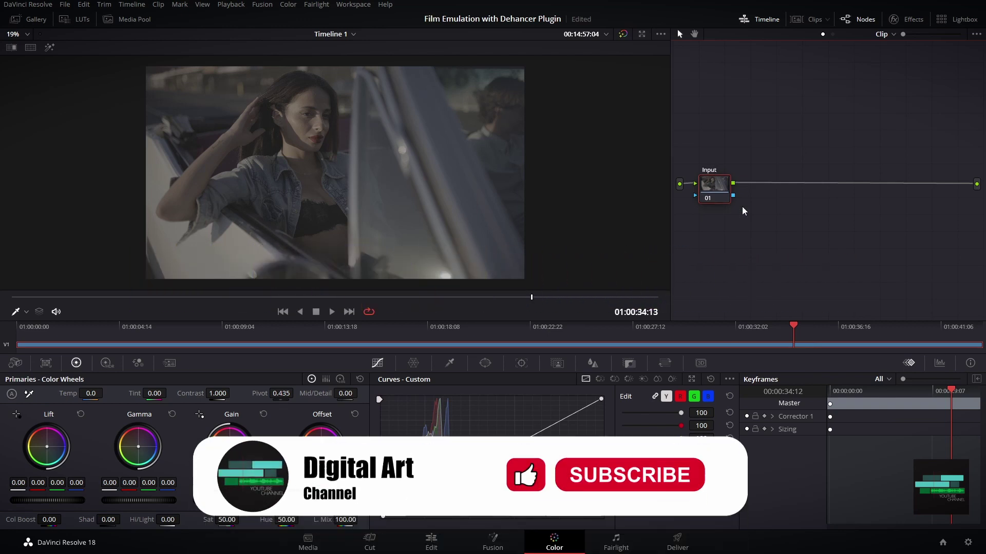
{"action": "key", "text": "alt+s"}
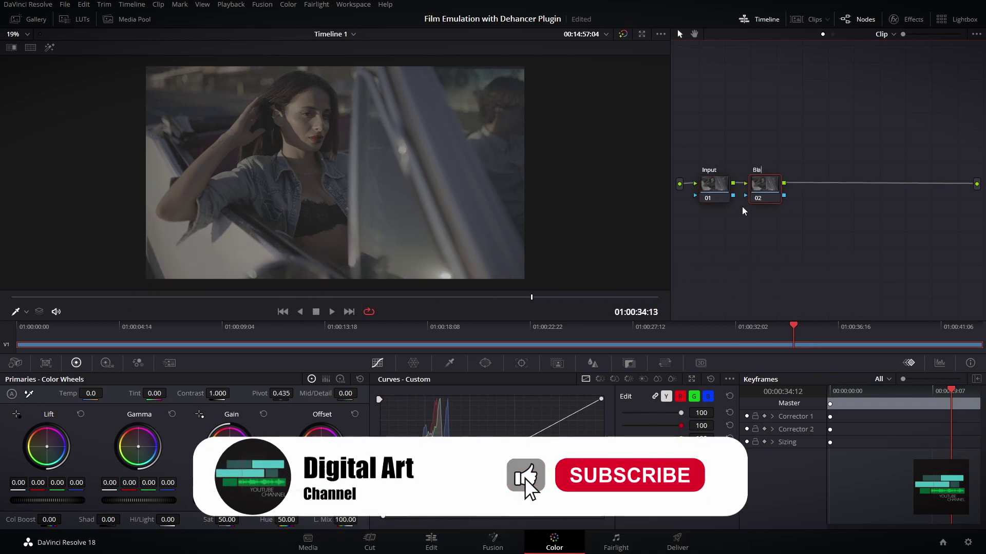
{"action": "type", "text": "Blaance"}
{"action": "key", "text": "Return"}
- Add three more serial nodes after Balance, labelled Contrast, Dehancer and Output, and tidy the node graph
{"action": "key", "text": "alt+s"}
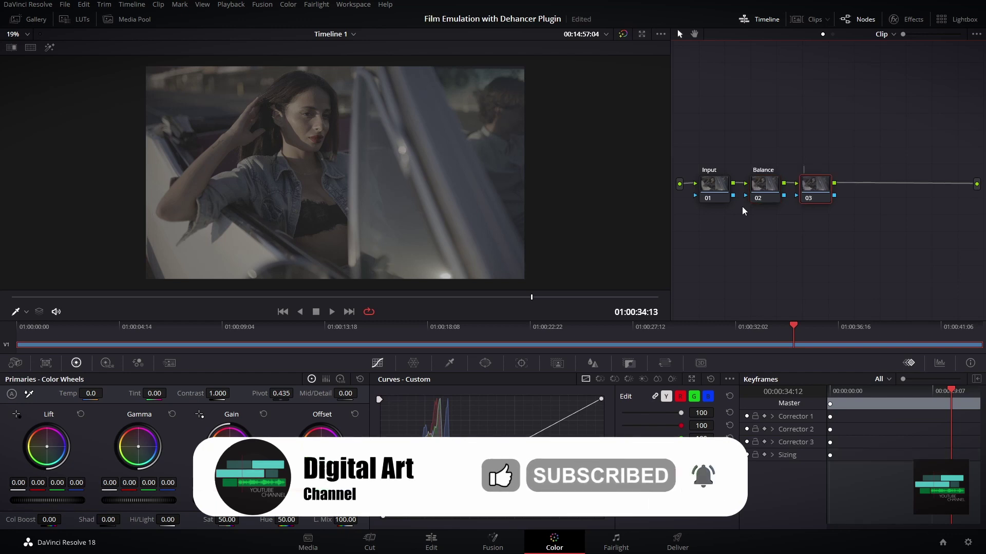
{"action": "type", "text": "Contrast"}
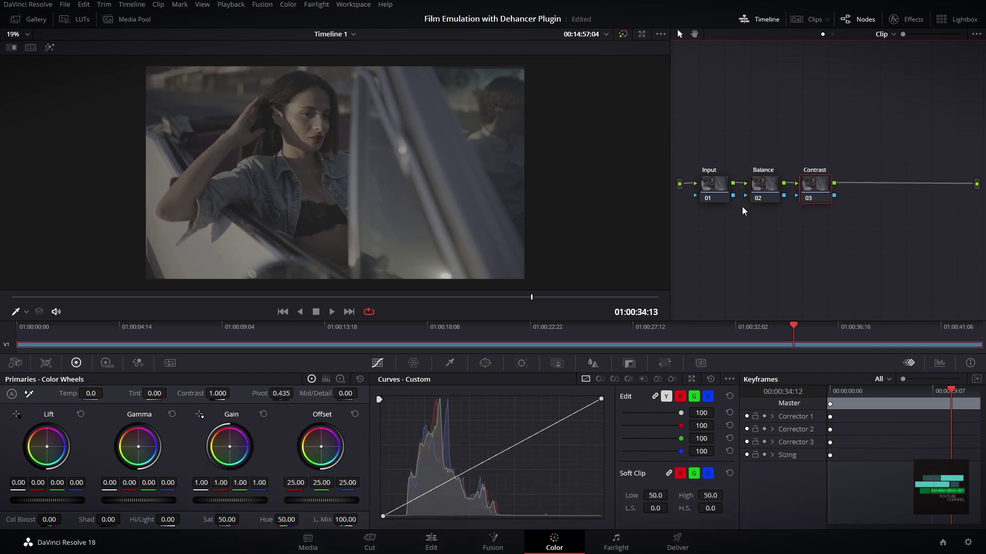
{"action": "key", "text": "alt+s"}
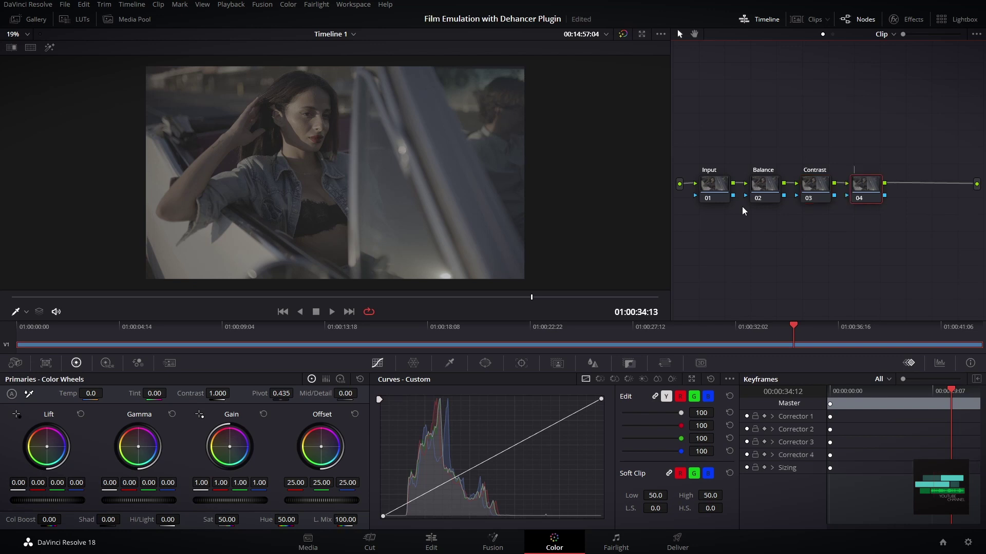
{"action": "type", "text": "Dehancer"}
{"action": "key", "text": "alt+s"}
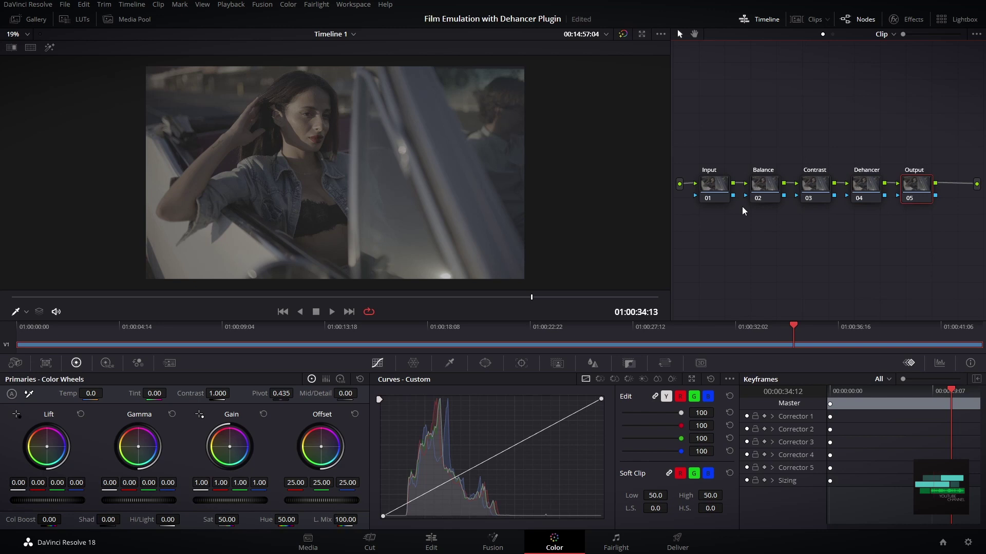
{"action": "right_click", "coordinate": [768, 247]}
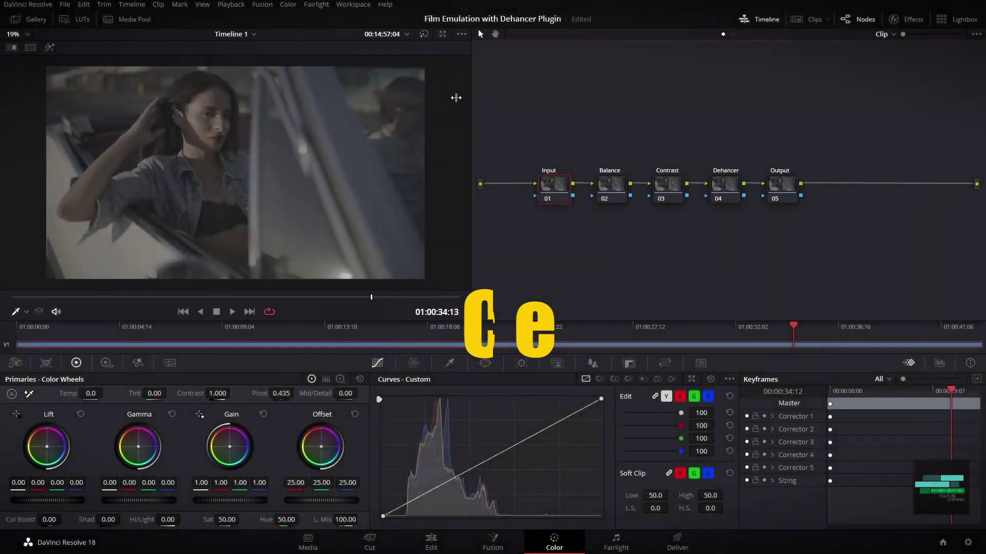
- Search the effects library for "color" and apply Color Space Transform to the Input node
{"action": "left_click", "coordinate": [906, 19]}
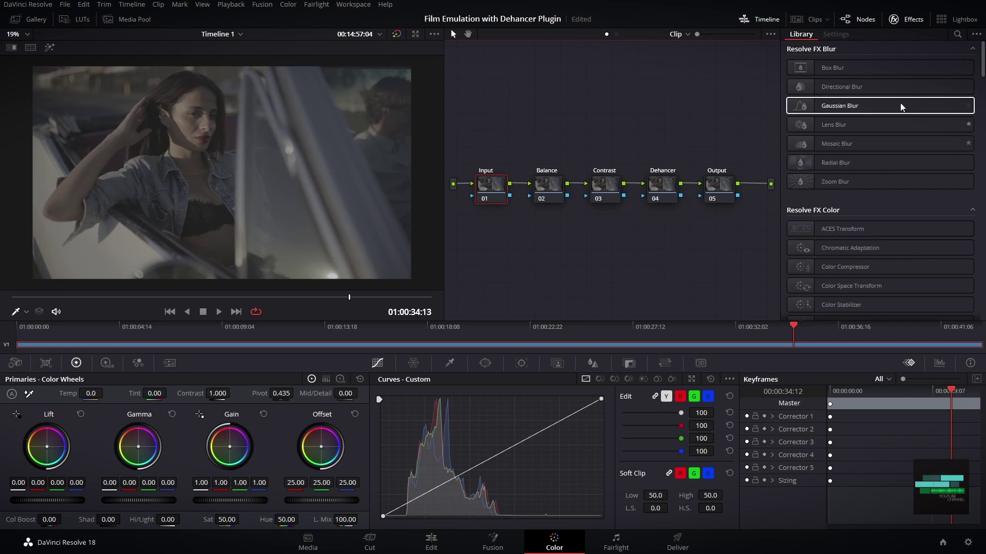
{"action": "left_click", "coordinate": [958, 34]}
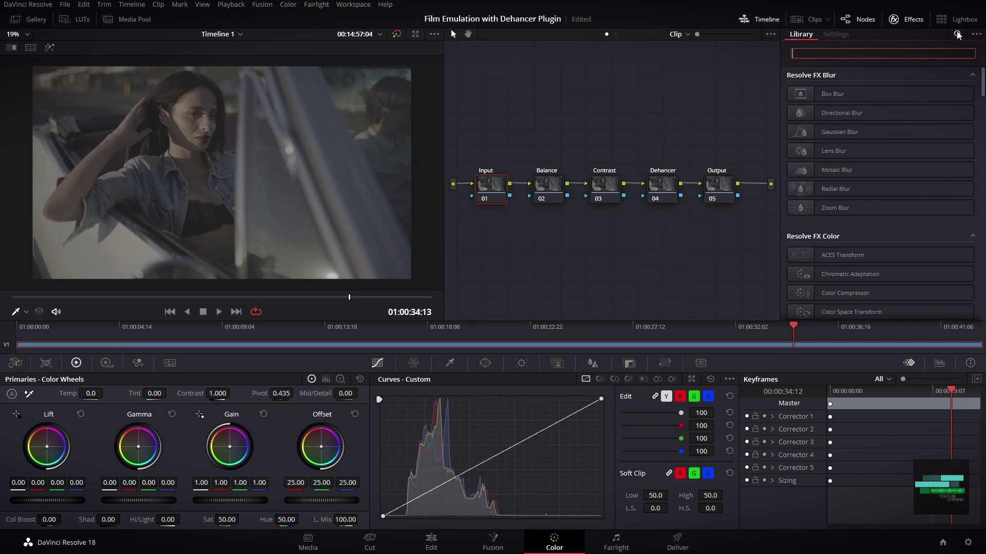
{"action": "type", "text": "color"}
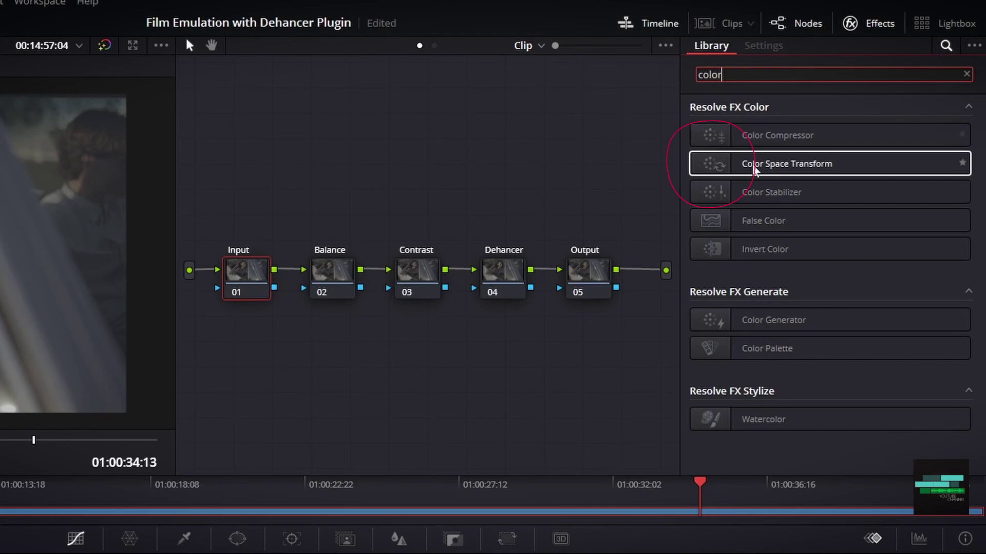
{"action": "left_click_drag", "start_coordinate": [754, 169], "coordinate": [262, 281]}
{"action": "left_click_drag", "start_coordinate": [501, 191], "coordinate": [501, 191]}
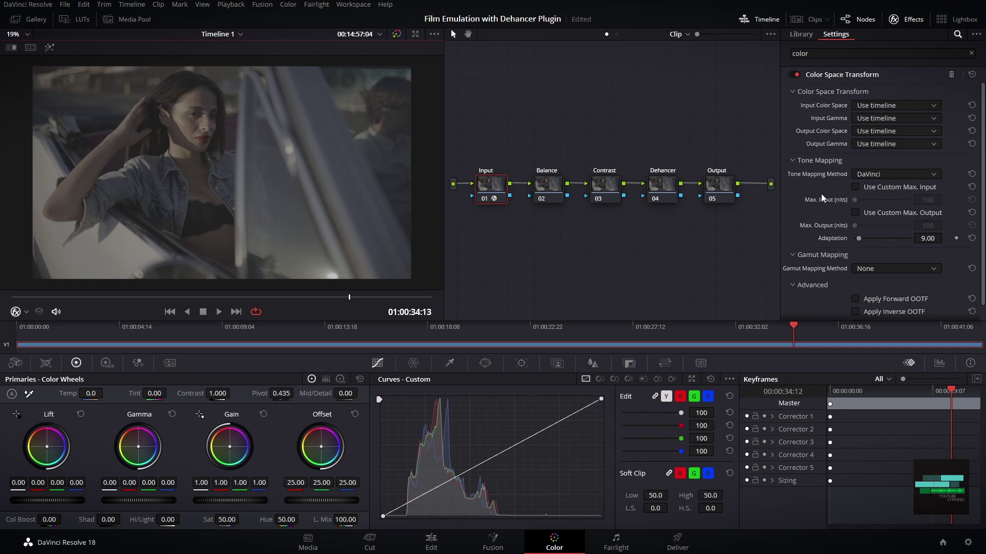
- Set the transform's input color space to REDWideGamutRGB and its input gamma to RED Log3G10
{"action": "left_click", "coordinate": [871, 107]}
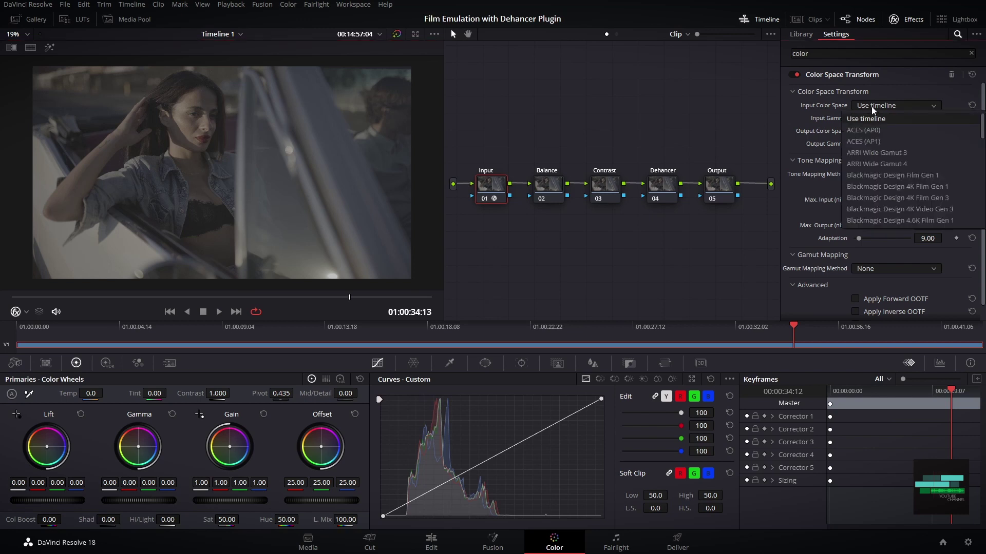
{"action": "scroll", "coordinate": [878, 181], "scroll_direction": "down", "scroll_amount": 10}
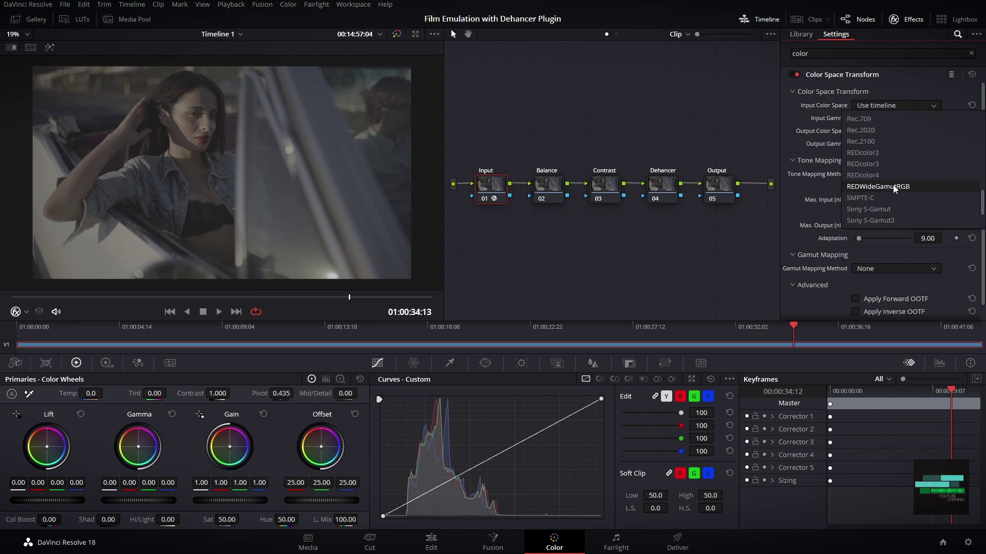
{"action": "left_click", "coordinate": [894, 187]}
{"action": "left_click", "coordinate": [885, 118]}
{"action": "scroll", "coordinate": [890, 185], "scroll_direction": "down", "scroll_amount": 5}
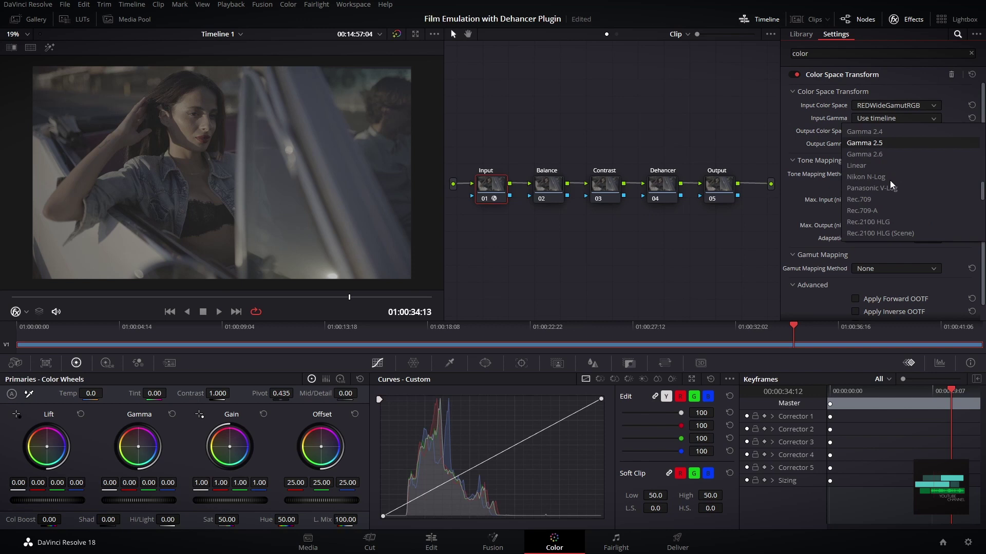
{"action": "scroll", "coordinate": [891, 186], "scroll_direction": "down", "scroll_amount": 3}
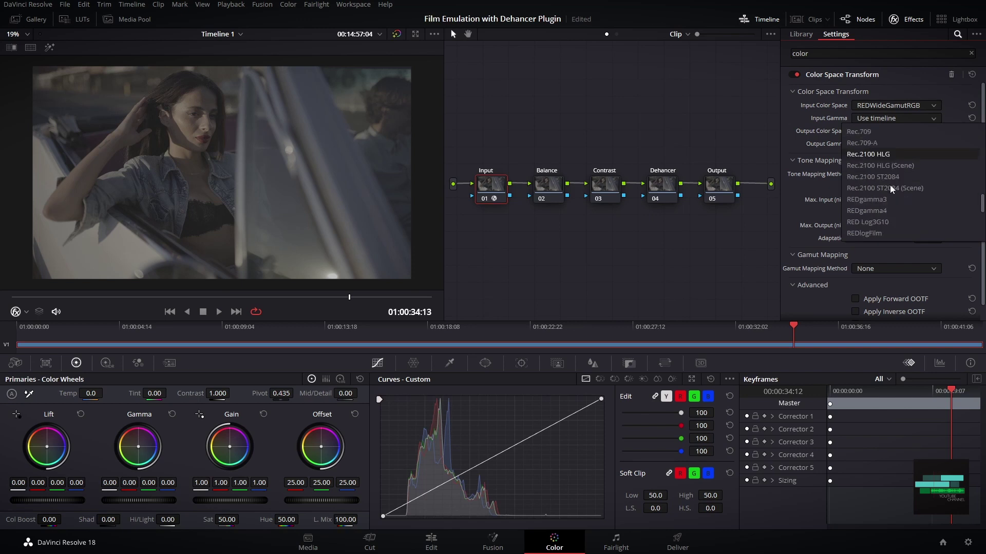
{"action": "left_click", "coordinate": [871, 224]}
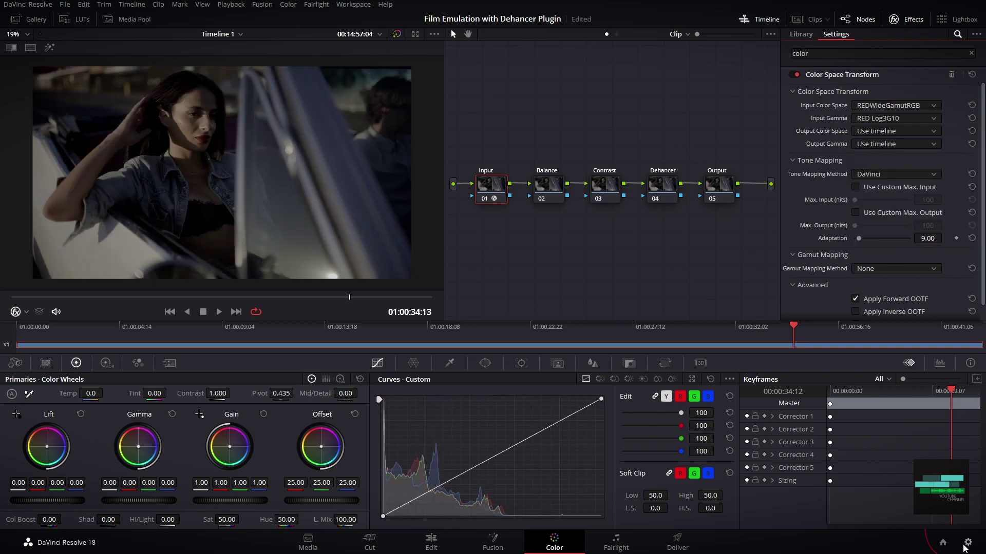
- Check the timeline and output color spaces in the project's color management settings
{"action": "left_click", "coordinate": [964, 545]}
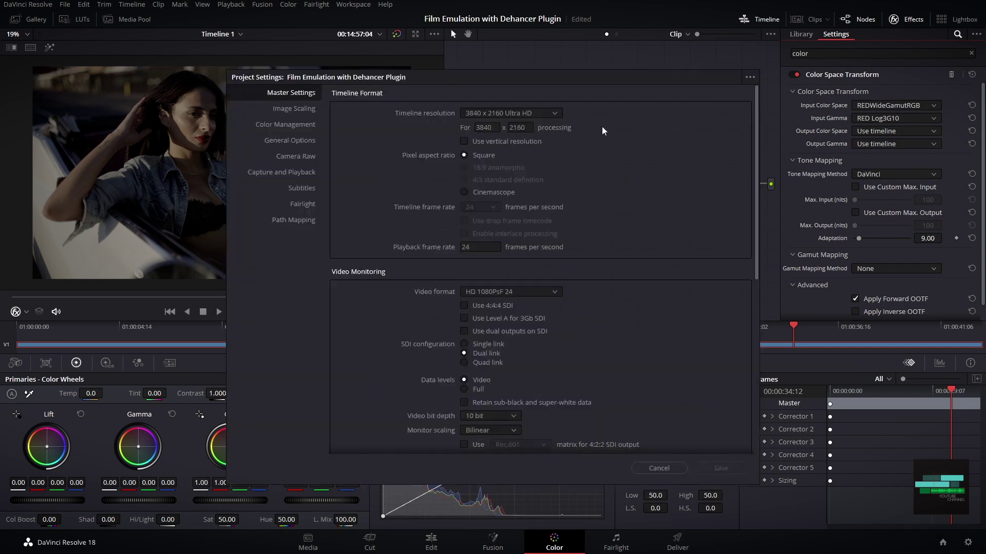
{"action": "left_click", "coordinate": [293, 130]}
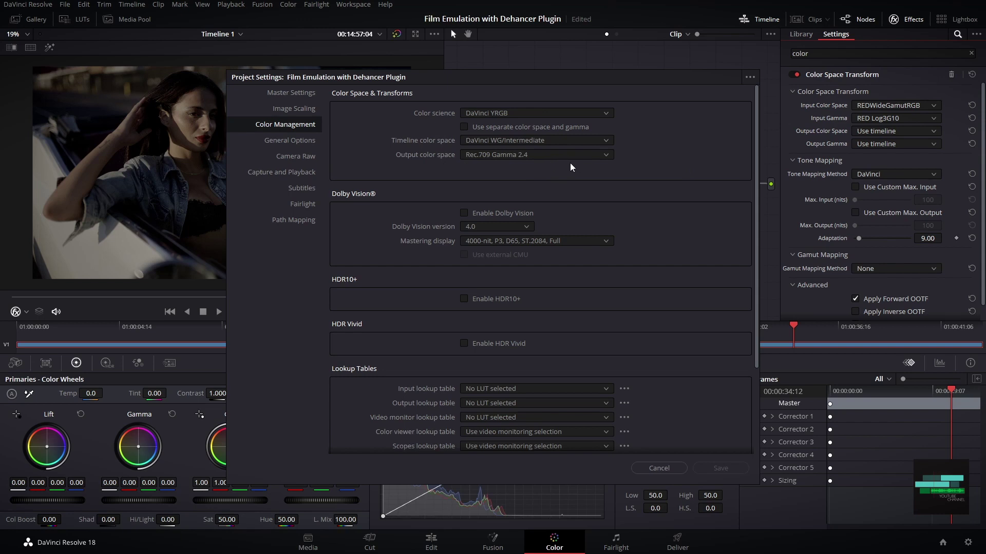
{"action": "key", "text": "Escape"}
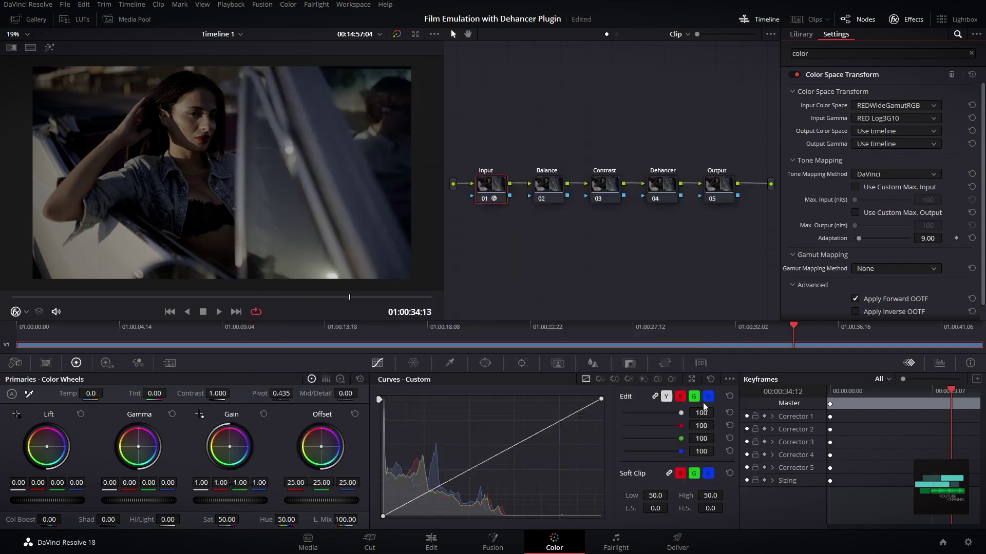
- Set the transform's output color space to DaVinci Wide Gamut and its output gamma to DaVinci Intermediate
{"action": "left_click", "coordinate": [884, 131]}
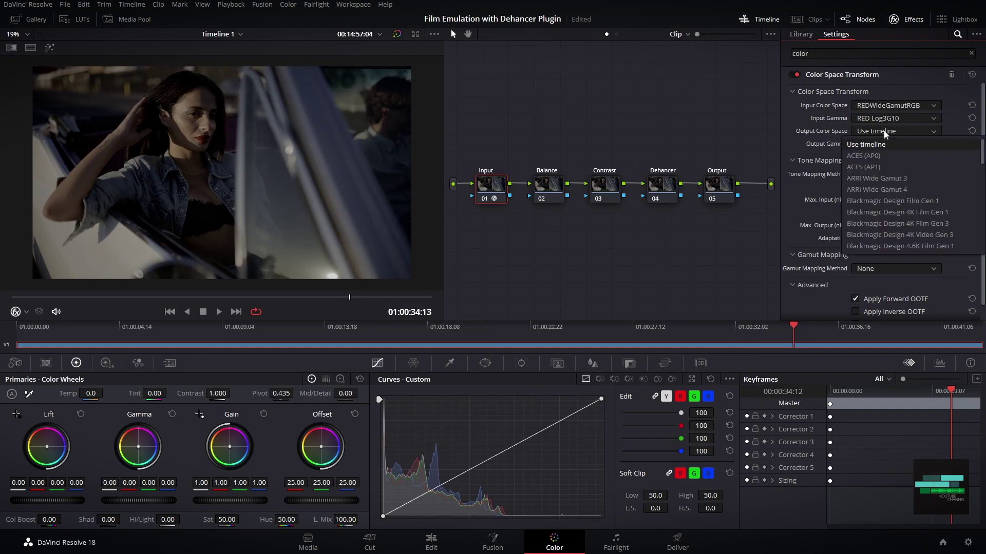
{"action": "key", "text": "d"}
{"action": "scroll", "coordinate": [897, 220], "scroll_direction": "down", "scroll_amount": 1}
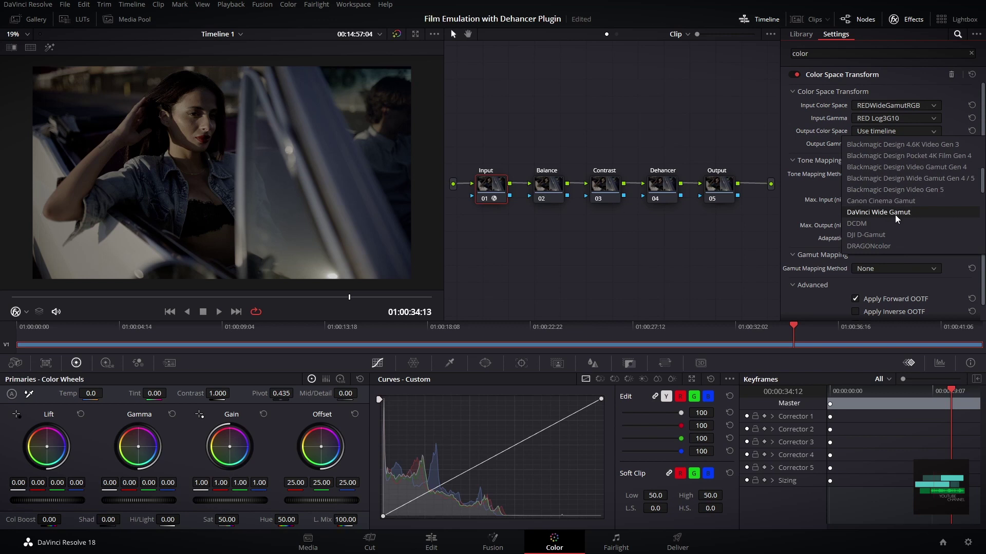
{"action": "left_click", "coordinate": [895, 213]}
{"action": "left_click", "coordinate": [892, 146]}
{"action": "key", "text": "d"}
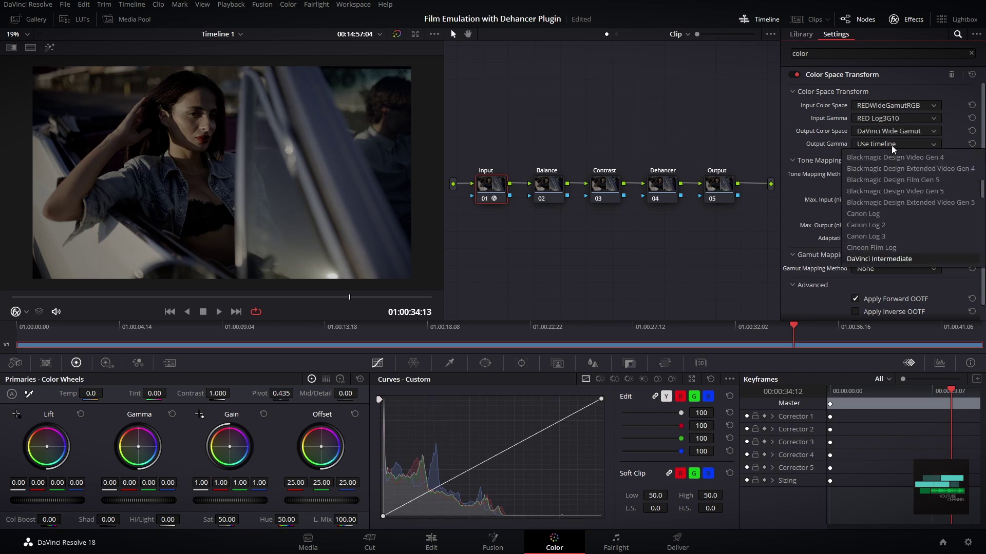
{"action": "left_click", "coordinate": [899, 260]}
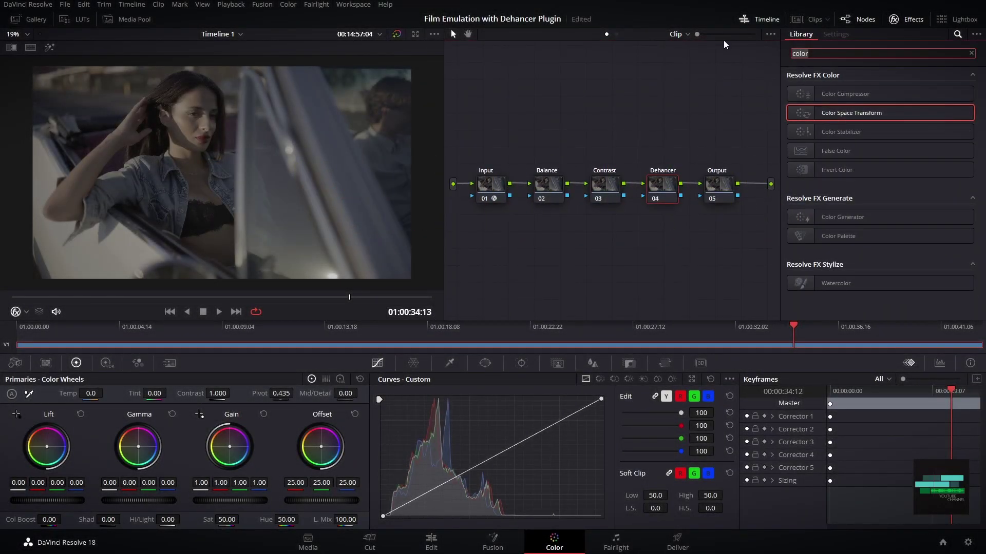
- Search the effects for "deh", apply Dehancer Pro 6.3.0 to the Dehancer node, and set its source to DVR WG/Intermediate
{"action": "key", "text": "ctrl+a"}
{"action": "type", "text": "deh"}
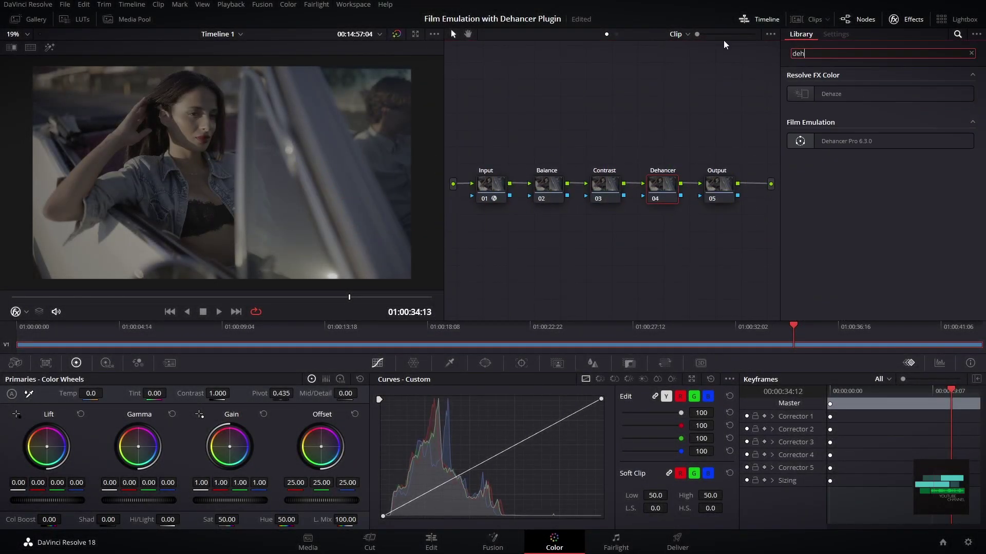
{"action": "left_click", "coordinate": [802, 144]}
{"action": "left_click_drag", "start_coordinate": [802, 145], "coordinate": [666, 191]}
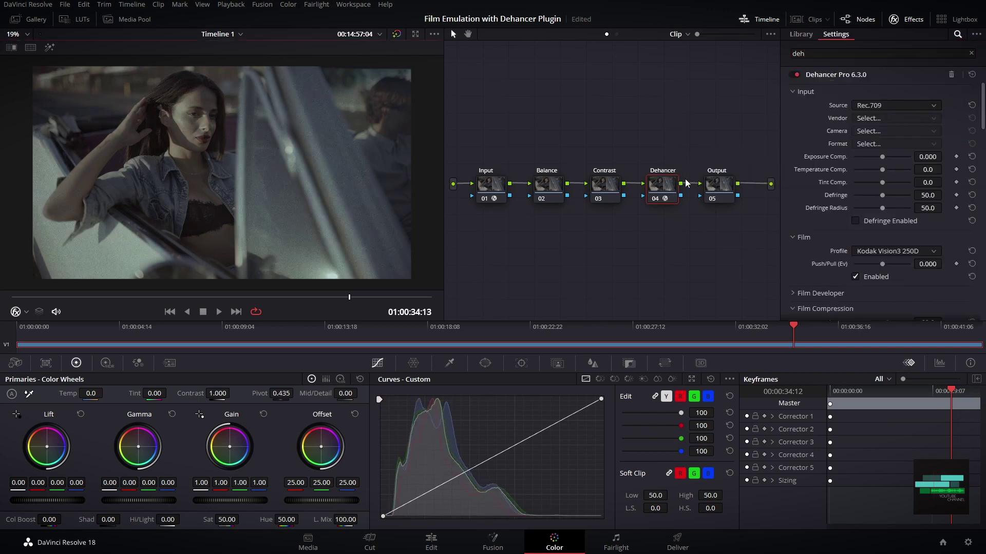
{"action": "left_click", "coordinate": [879, 106]}
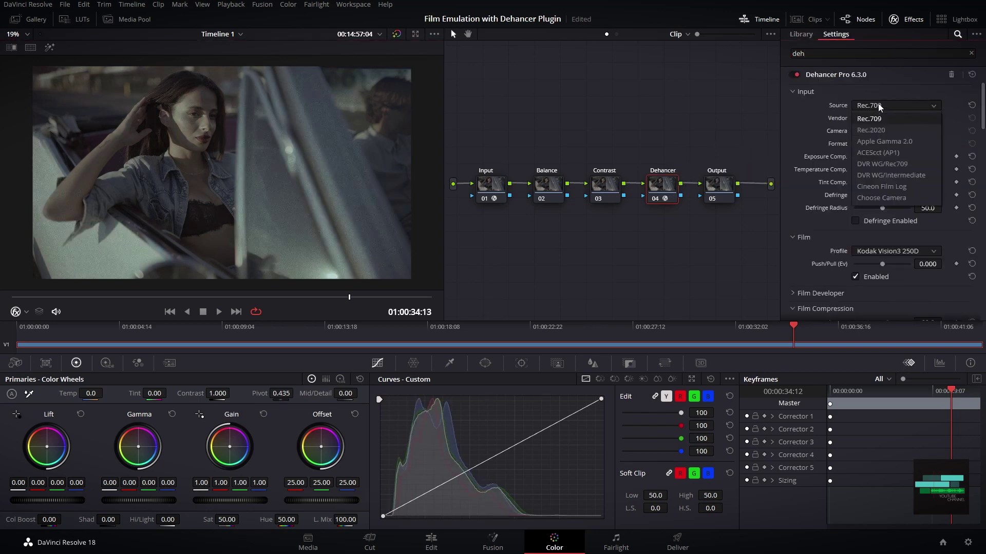
{"action": "left_click", "coordinate": [920, 182]}
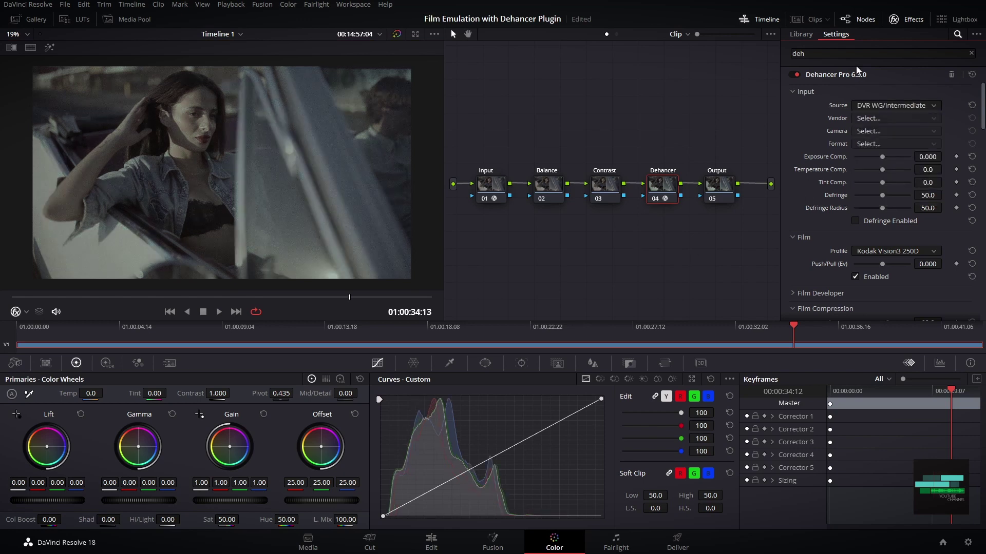
- Disable Dehancer's Film, Film Developer, Film Compression, Print, Color Head, Film Grain, Halation and Film Breath modules
{"action": "left_click", "coordinate": [855, 277]}
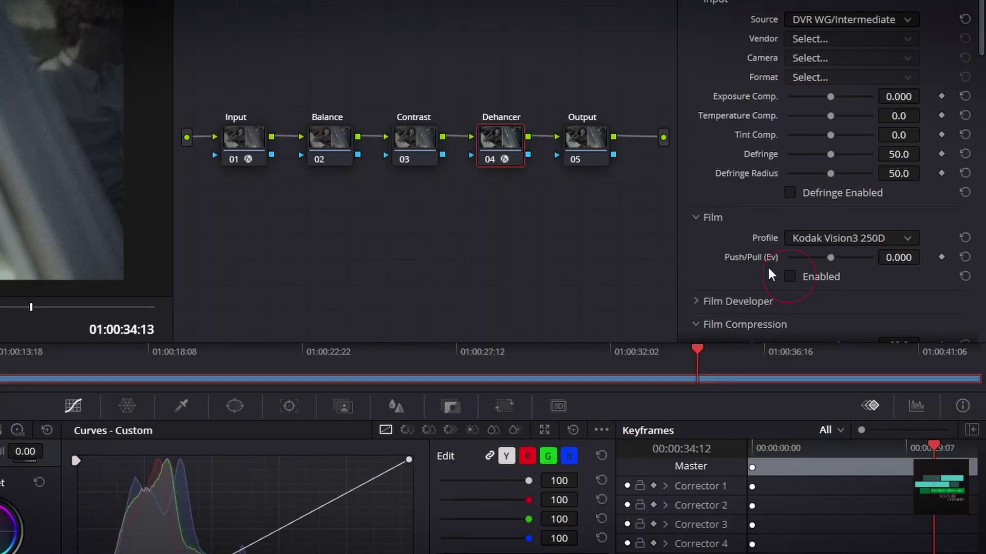
{"action": "scroll", "coordinate": [690, 202], "scroll_direction": "down", "scroll_amount": 3}
{"action": "left_click", "coordinate": [692, 205]}
{"action": "scroll", "coordinate": [759, 220], "scroll_direction": "down", "scroll_amount": 3}
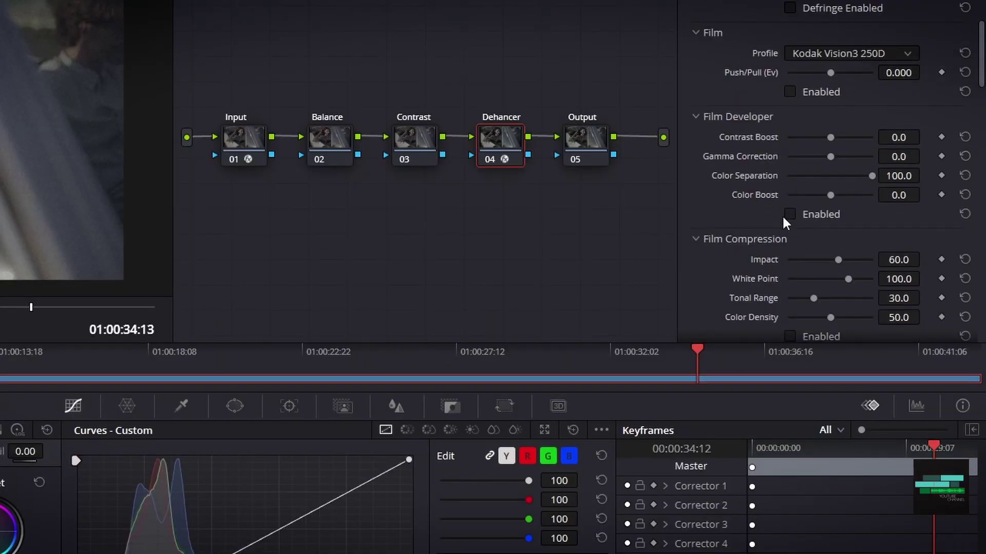
{"action": "scroll", "coordinate": [776, 222], "scroll_direction": "down", "scroll_amount": 20}
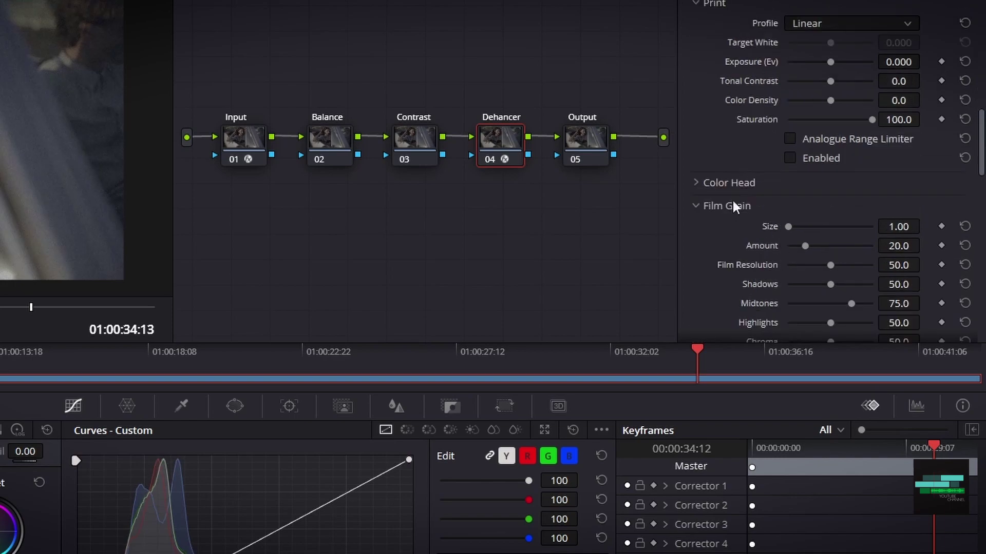
{"action": "left_click", "coordinate": [723, 183]}
{"action": "scroll", "coordinate": [769, 236], "scroll_direction": "down", "scroll_amount": 10}
{"action": "left_click", "coordinate": [855, 278]}
{"action": "scroll", "coordinate": [826, 213], "scroll_direction": "down", "scroll_amount": 7}
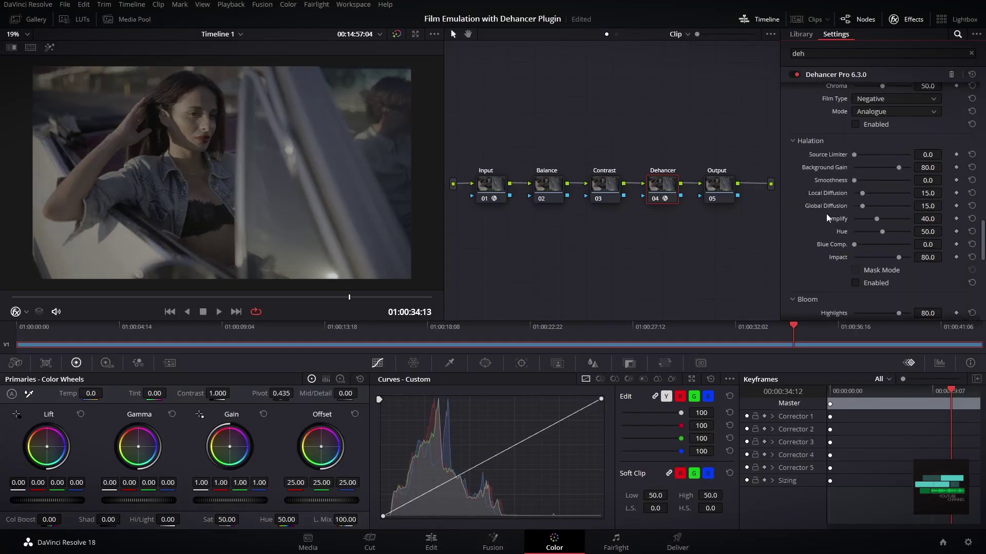
{"action": "scroll", "coordinate": [826, 213], "scroll_direction": "down", "scroll_amount": 15}
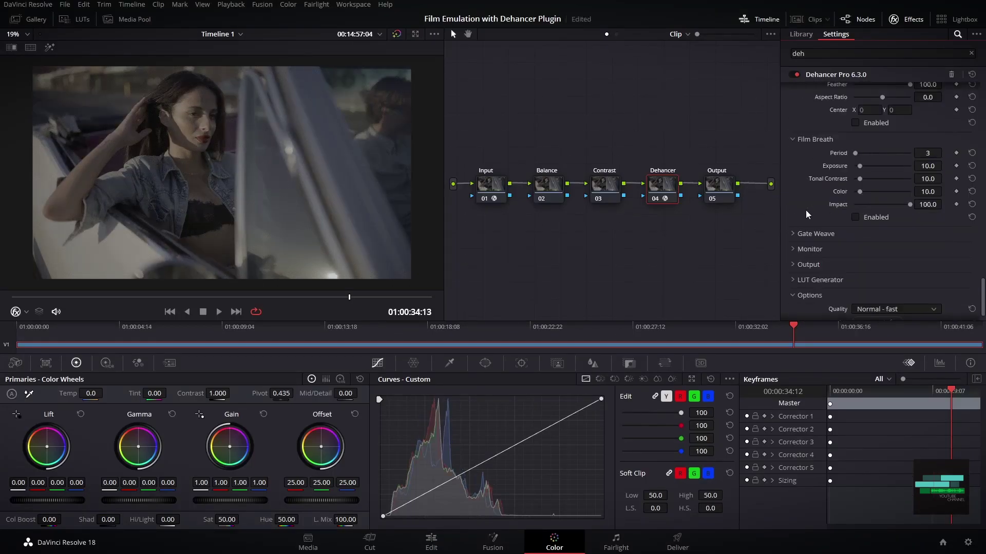
- Expand Dehancer's Gate Weave, Monitor, Output and LUT Generator sections and check them for enabled modules
{"action": "left_click", "coordinate": [791, 233]}
{"action": "scroll", "coordinate": [826, 264], "scroll_direction": "down", "scroll_amount": 4}
{"action": "left_click", "coordinate": [794, 251]}
{"action": "scroll", "coordinate": [794, 252], "scroll_direction": "down", "scroll_amount": 2}
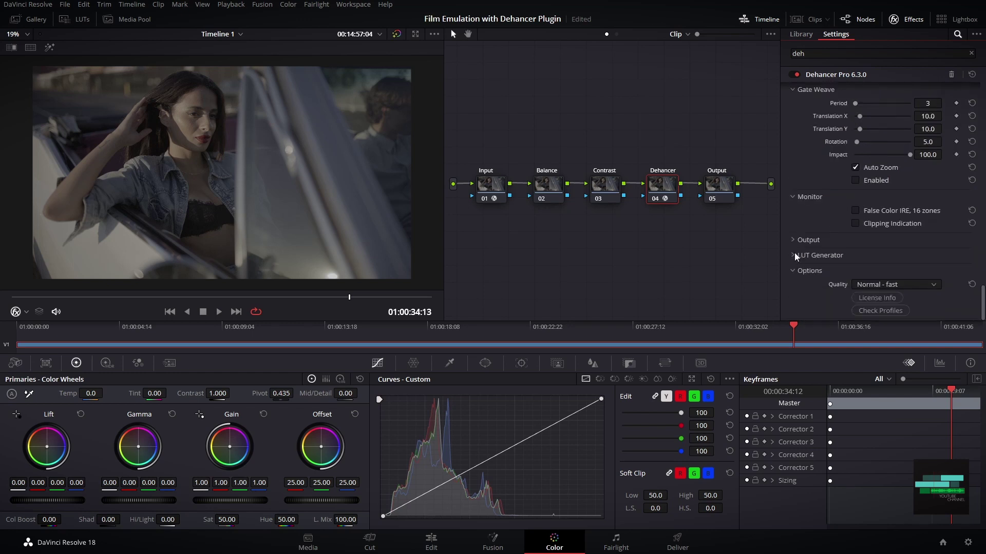
{"action": "left_click", "coordinate": [794, 239]}
{"action": "scroll", "coordinate": [796, 256], "scroll_direction": "down", "scroll_amount": 1}
{"action": "left_click", "coordinate": [794, 255]}
{"action": "scroll", "coordinate": [793, 251], "scroll_direction": "down", "scroll_amount": 2}
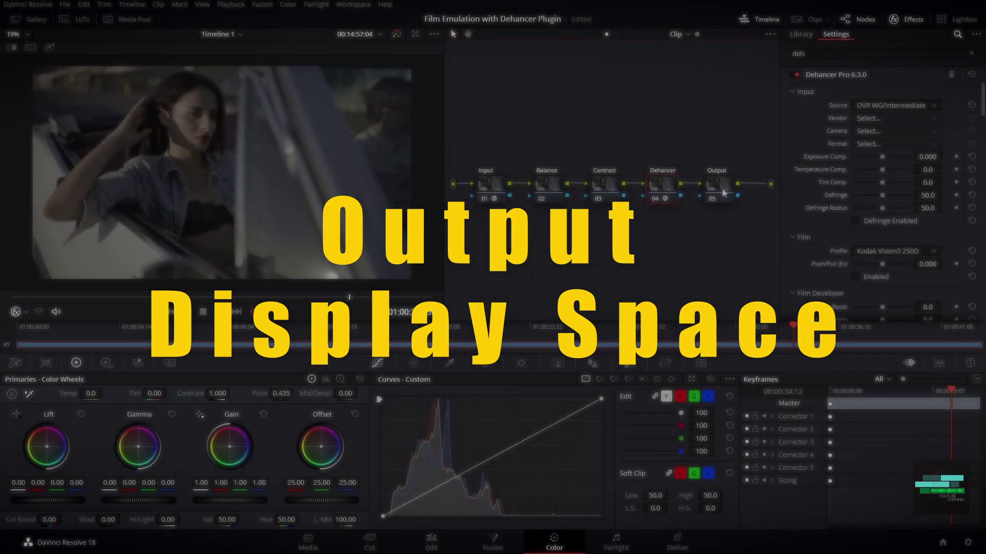
- Search the effects for "color" and apply a Color Space Transform to the Output node
{"action": "left_click", "coordinate": [724, 193]}
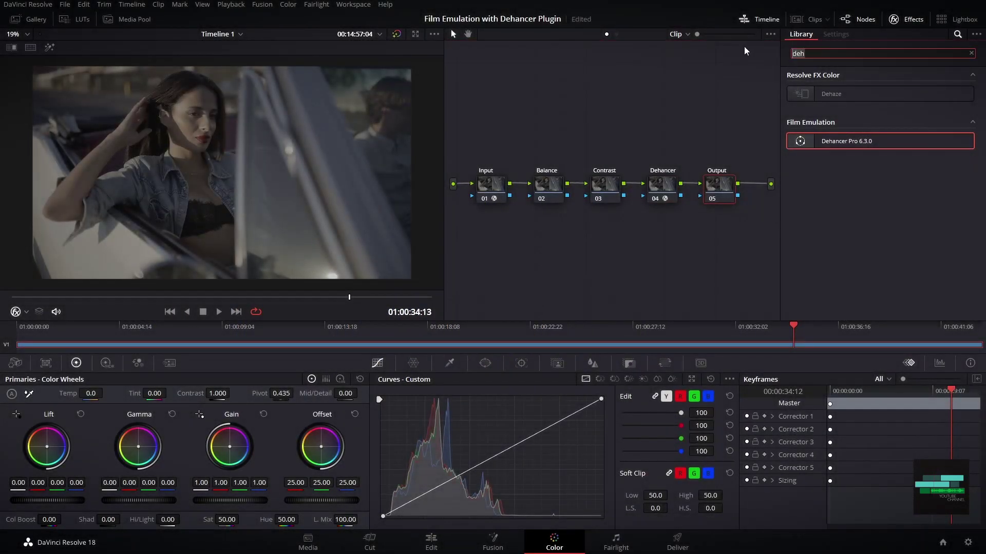
{"action": "key", "text": "BackSpace"}
{"action": "key", "text": "BackSpace"}
{"action": "key", "text": "BackSpace"}
{"action": "type", "text": "color"}
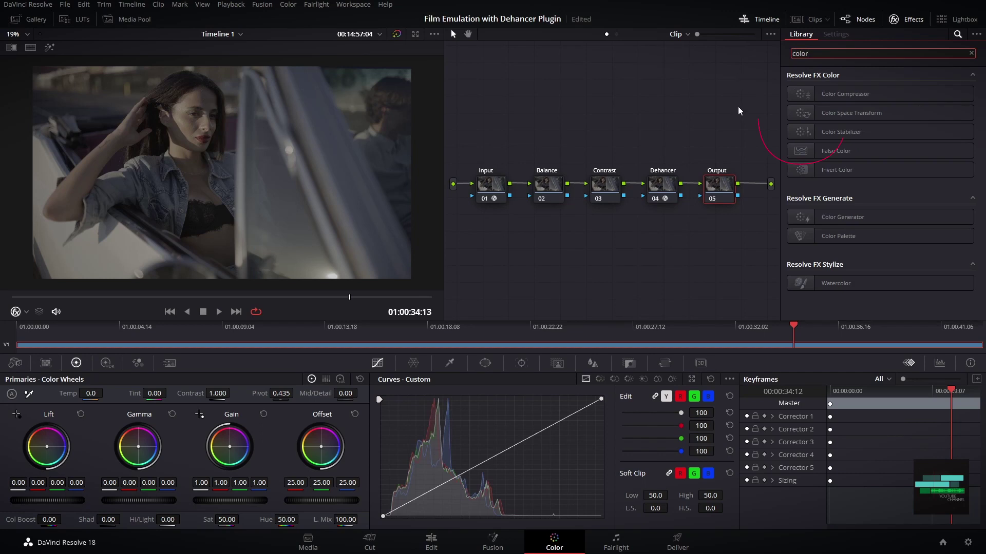
{"action": "left_click_drag", "start_coordinate": [798, 115], "coordinate": [718, 186]}
- Set the Output node transform's input color space to DaVinci Wide Gamut and its input gamma to DaVinci Intermediate
{"action": "left_click", "coordinate": [881, 106]}
{"action": "scroll", "coordinate": [882, 154], "scroll_direction": "down", "scroll_amount": 5}
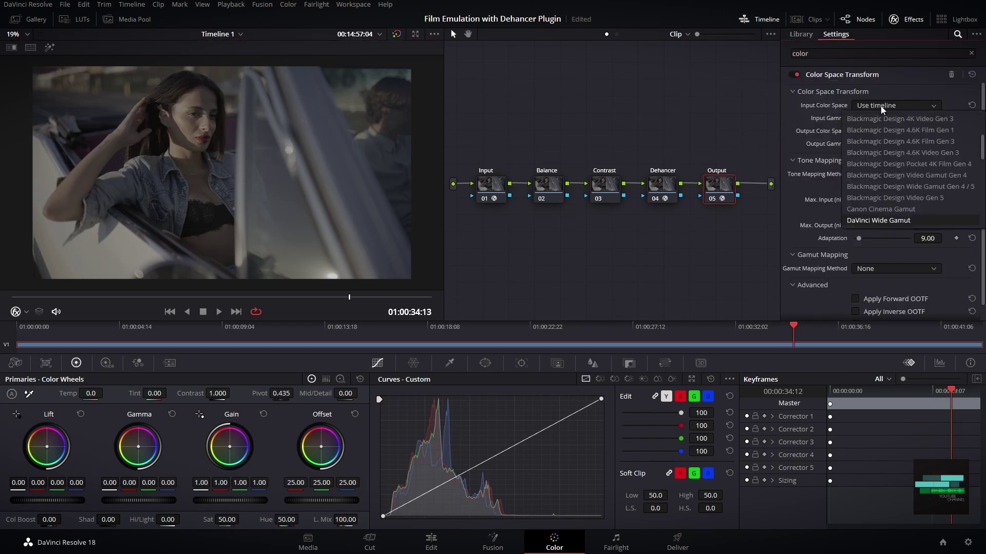
{"action": "left_click", "coordinate": [883, 216]}
{"action": "left_click", "coordinate": [877, 119]}
{"action": "scroll", "coordinate": [883, 205], "scroll_direction": "down", "scroll_amount": 5}
{"action": "left_click", "coordinate": [883, 231]}
- Set the Output node transform's output color space to Rec.709 and its output gamma to Gamma 2.4
{"action": "left_click", "coordinate": [893, 132]}
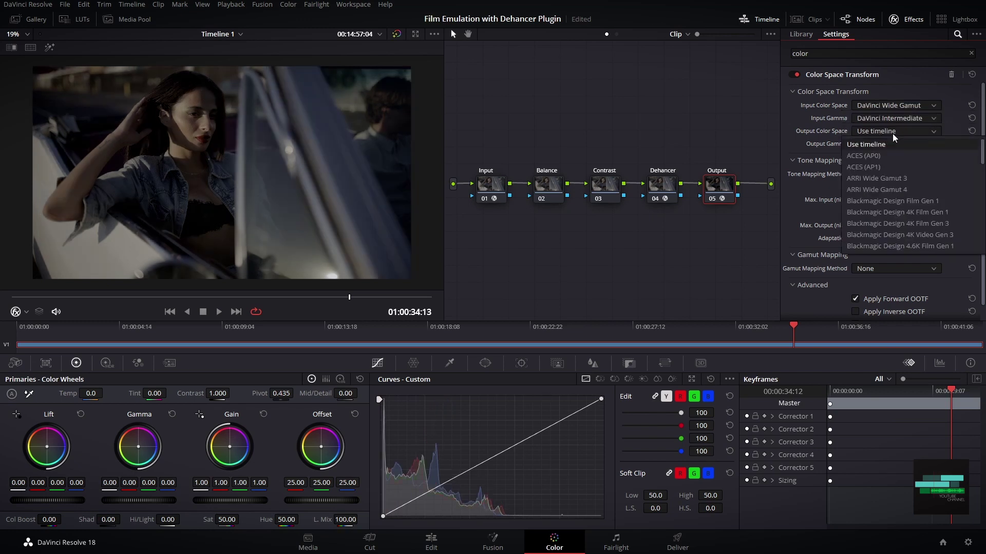
{"action": "scroll", "coordinate": [881, 247], "scroll_direction": "down", "scroll_amount": 8}
{"action": "left_click", "coordinate": [881, 246]}
{"action": "left_click", "coordinate": [881, 146]}
{"action": "scroll", "coordinate": [884, 228], "scroll_direction": "down", "scroll_amount": 6}
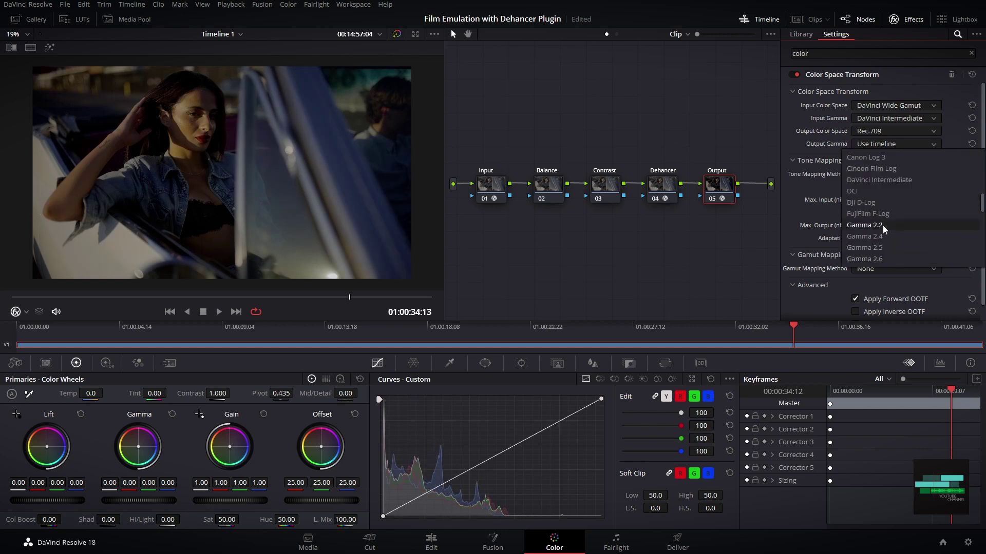
{"action": "left_click", "coordinate": [883, 236]}
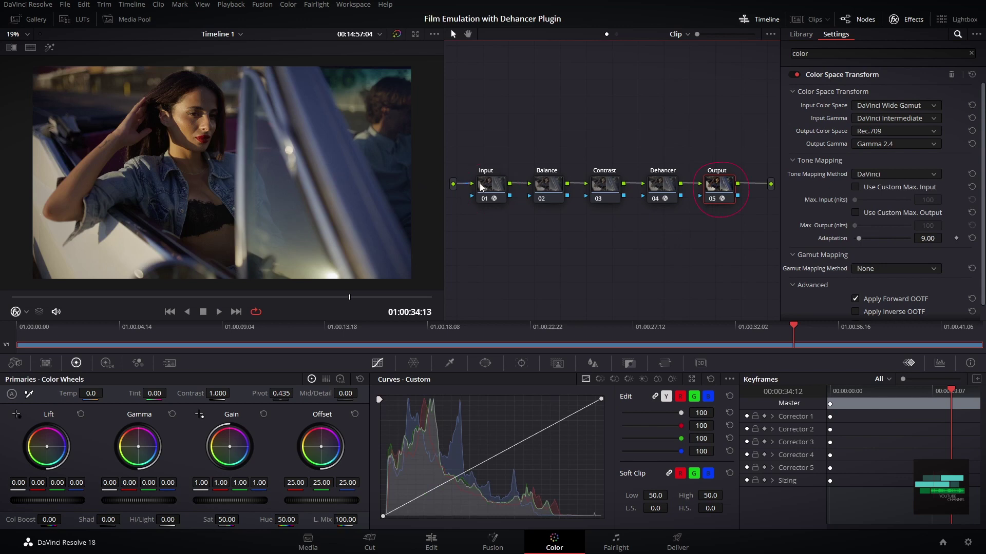
- Toggle the Input and Output nodes off and on together to compare the image with and without the color space transforms
{"action": "left_click", "coordinate": [493, 189]}
{"action": "key", "text": "ctrl+d"}
{"action": "key", "text": "ctrl+d"}
{"action": "key", "text": "ctrl+d"}
- Toggle the Balance, Contrast and Dehancer nodes off and on together to check their effect on the image
{"action": "key", "text": "ctrl+d"}
{"action": "key", "text": "ctrl+d"}
{"action": "key", "text": "ctrl+d"}
{"action": "key", "text": "ctrl+d"}
{"action": "key", "text": "ctrl+d"}
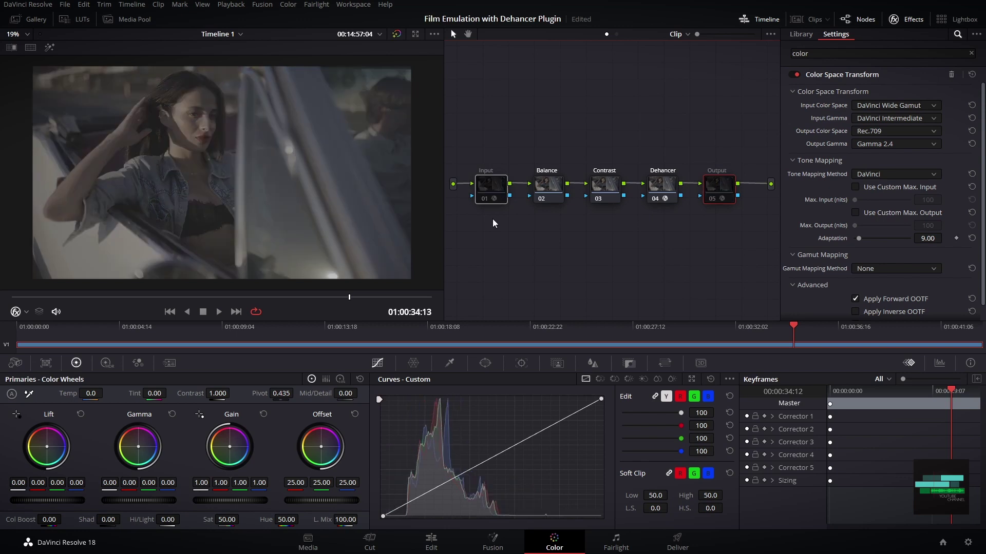
{"action": "left_click_drag", "start_coordinate": [652, 163], "coordinate": [550, 187]}
{"action": "key", "text": "ctrl+d"}
{"action": "key", "text": "ctrl+d"}
{"action": "key", "text": "ctrl+d"}
{"action": "key", "text": "ctrl+d"}
{"action": "key", "text": "ctrl+d"}
{"action": "key", "text": "ctrl+d"}
{"action": "key", "text": "ctrl+d"}
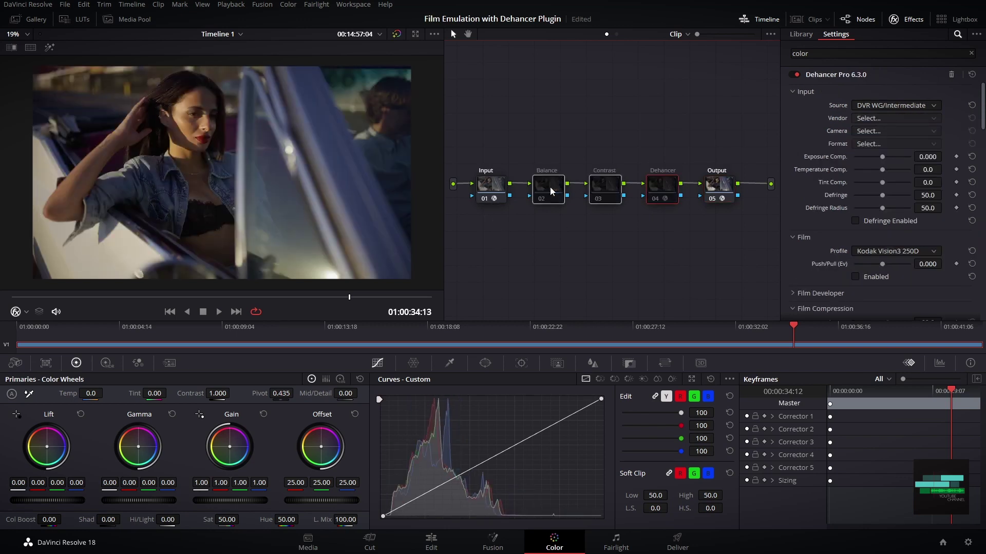
{"action": "key", "text": "ctrl+d"}
{"action": "left_click", "coordinate": [565, 144]}
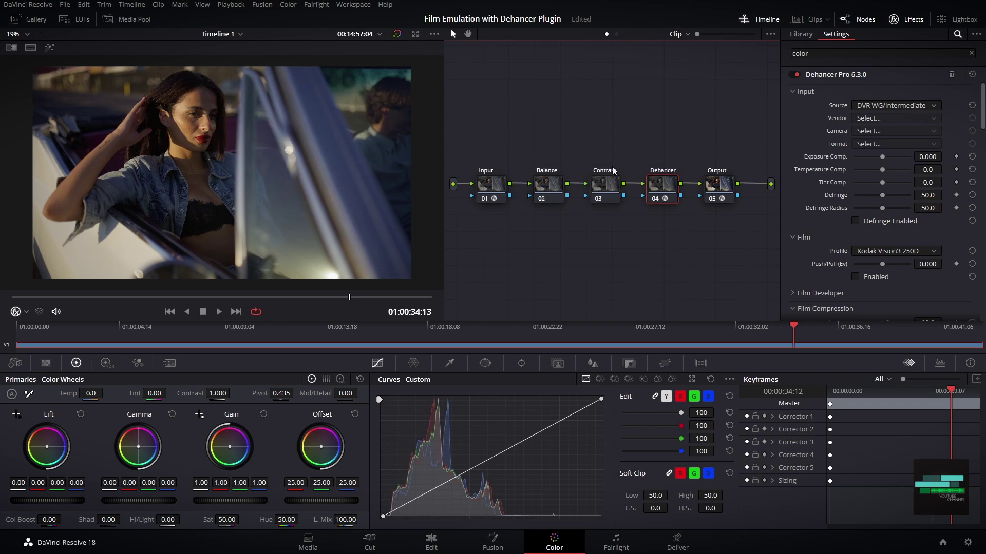
- Rearrange the node graph with Balance, Contrast and Dehancer in a lower row and Input and Output above them
{"action": "left_click_drag", "start_coordinate": [655, 157], "coordinate": [555, 243]}
{"action": "left_click_drag", "start_coordinate": [750, 151], "coordinate": [566, 175]}
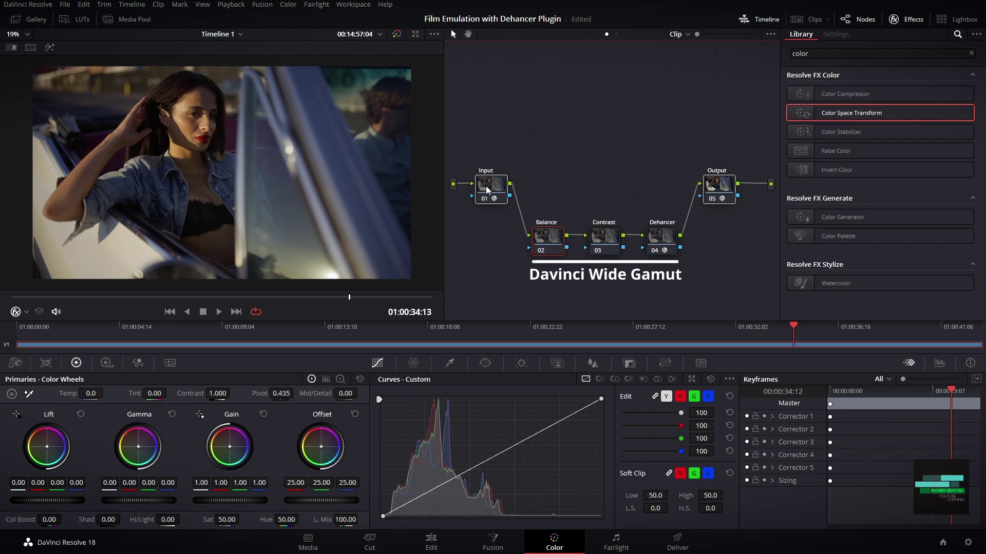
{"action": "left_click_drag", "start_coordinate": [486, 190], "coordinate": [488, 79]}
{"action": "left_click", "coordinate": [729, 79]}
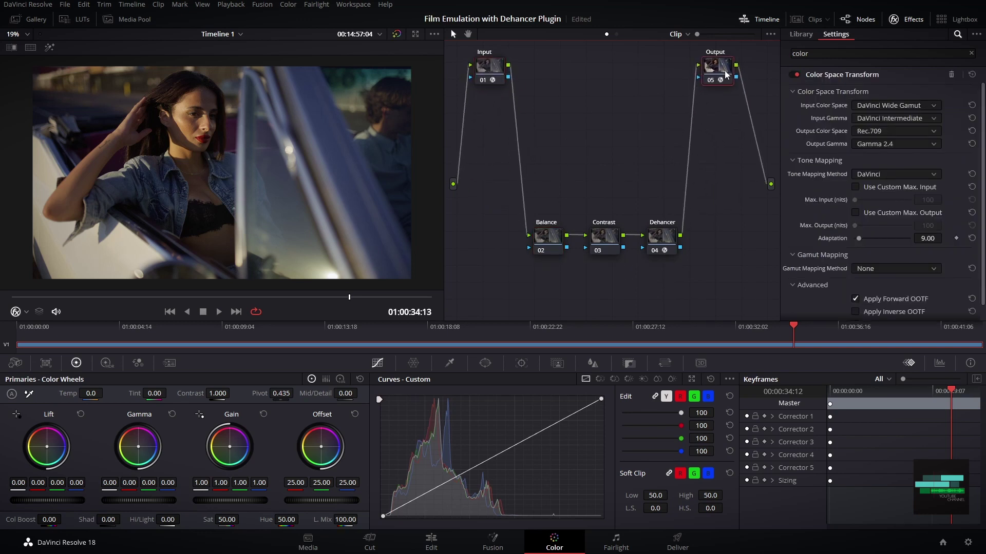
- Browse the film profiles on the Dehancer node, choose Kodak Gold 200 and enable the Film module
{"action": "left_click", "coordinate": [673, 247]}
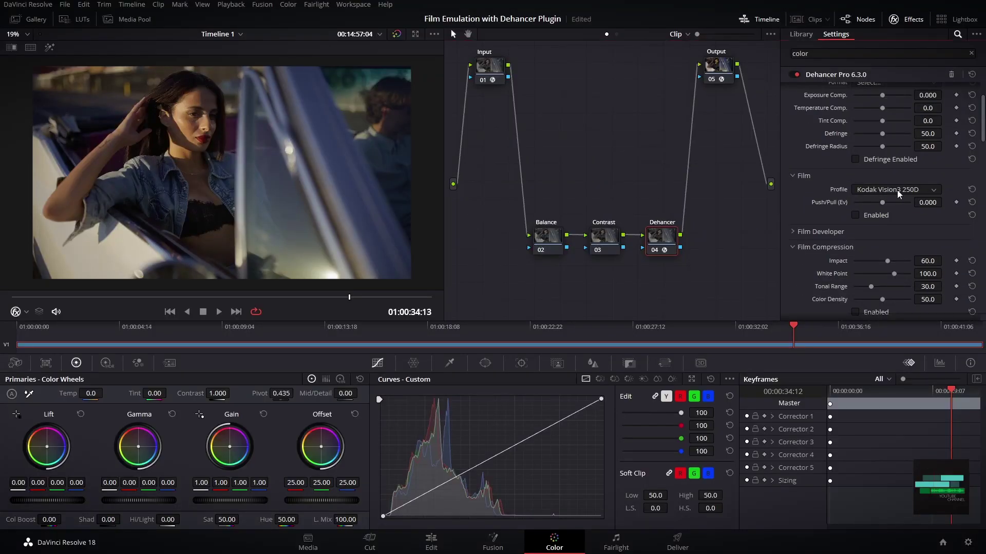
{"action": "scroll", "coordinate": [902, 205], "scroll_direction": "down", "scroll_amount": 10}
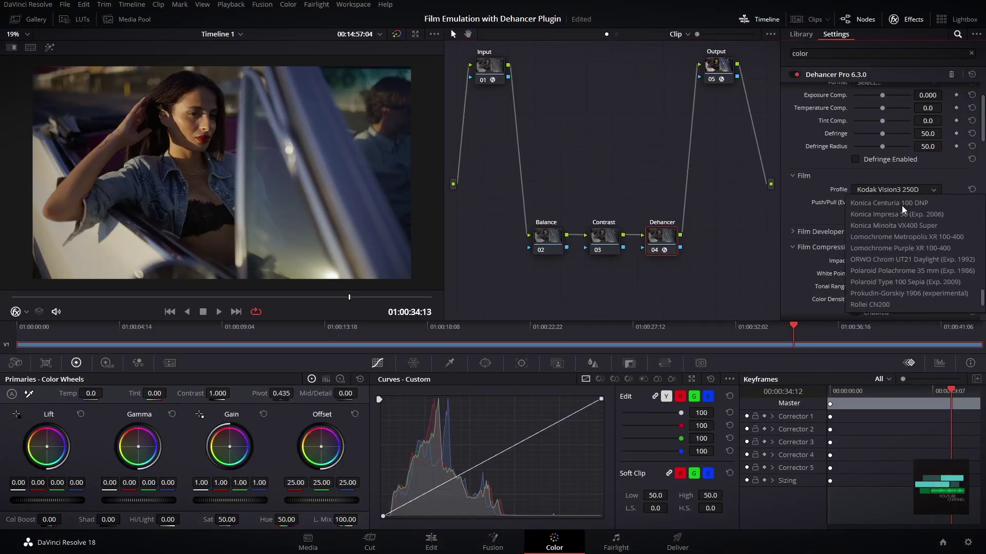
{"action": "scroll", "coordinate": [896, 248], "scroll_direction": "up", "scroll_amount": 5}
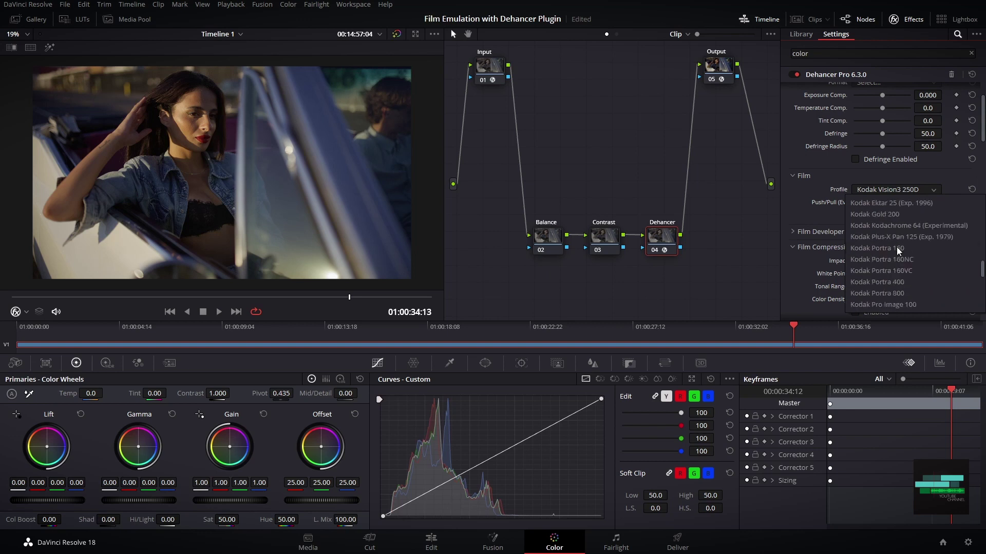
{"action": "scroll", "coordinate": [897, 247], "scroll_direction": "up", "scroll_amount": 3}
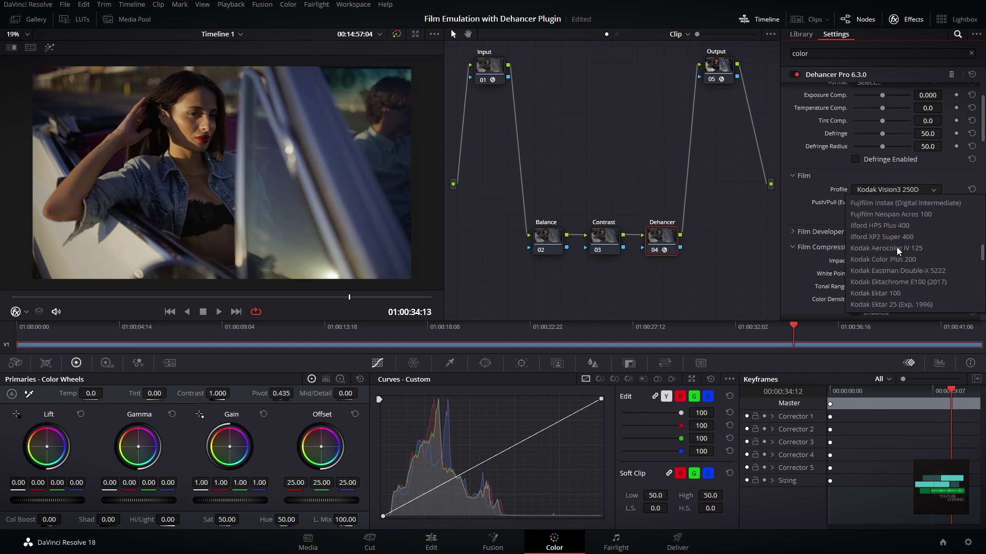
{"action": "scroll", "coordinate": [896, 248], "scroll_direction": "down", "scroll_amount": 4}
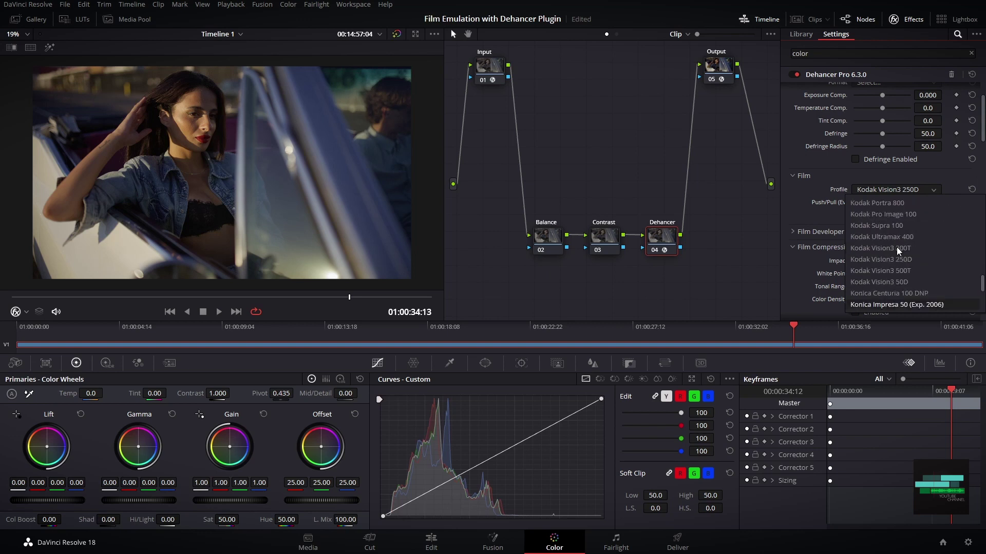
{"action": "scroll", "coordinate": [896, 247], "scroll_direction": "up", "scroll_amount": 4}
{"action": "scroll", "coordinate": [910, 260], "scroll_direction": "up", "scroll_amount": 5}
{"action": "scroll", "coordinate": [911, 260], "scroll_direction": "up", "scroll_amount": 5}
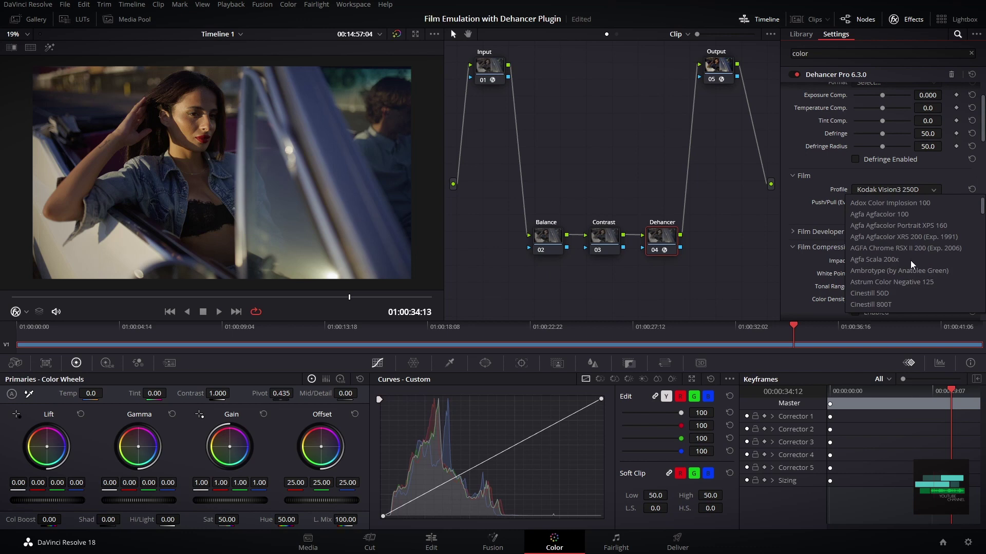
{"action": "scroll", "coordinate": [907, 254], "scroll_direction": "down", "scroll_amount": 3}
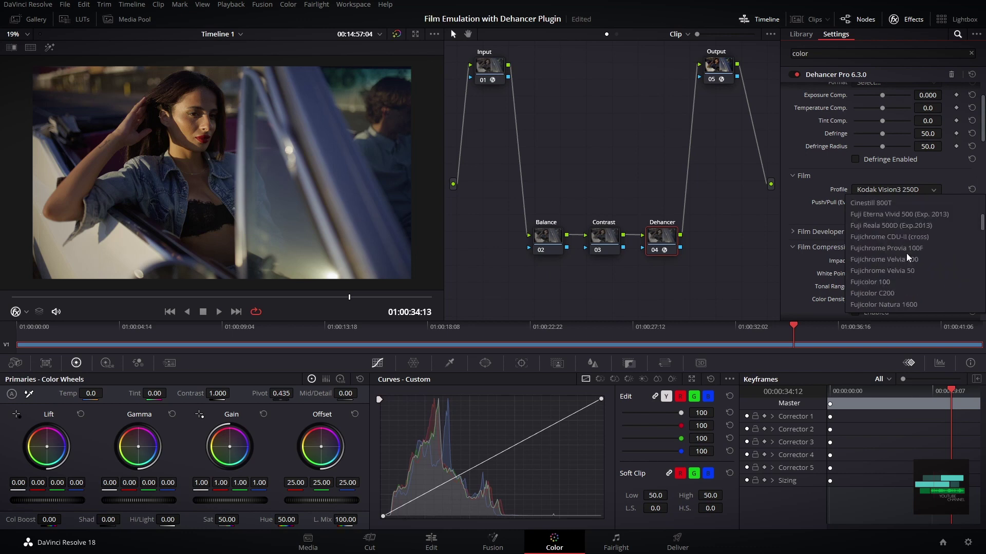
{"action": "scroll", "coordinate": [906, 254], "scroll_direction": "down", "scroll_amount": 6}
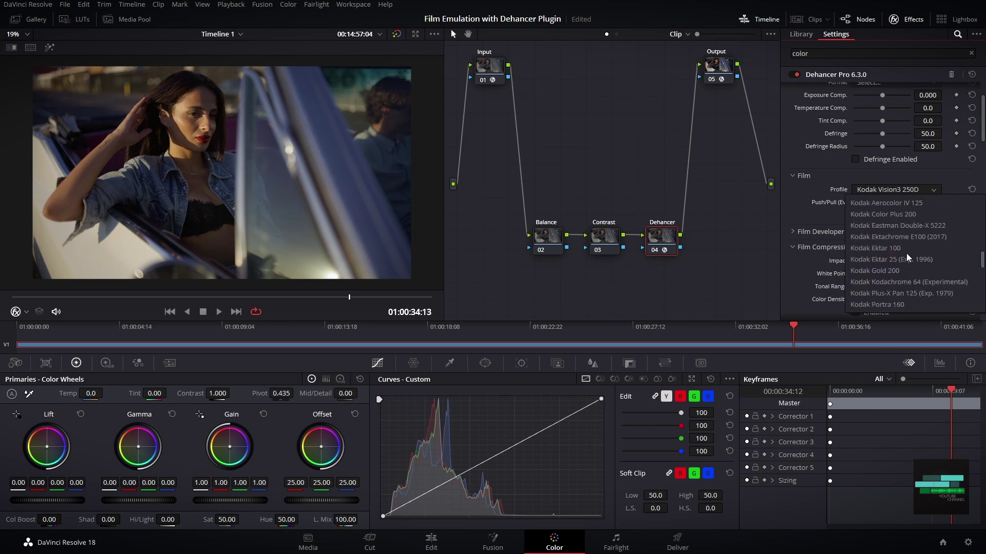
{"action": "left_click", "coordinate": [896, 270]}
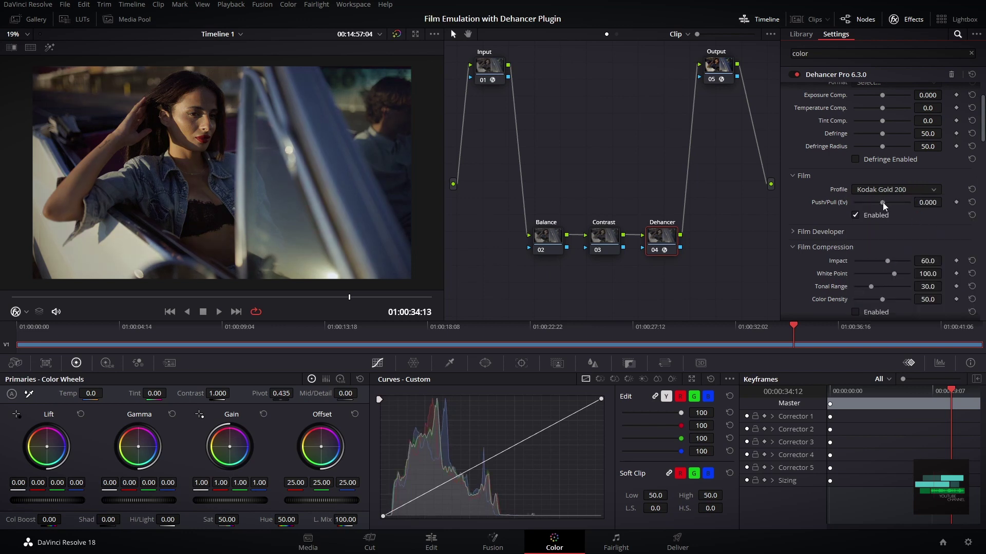
- Set Push/Pull to 0.716, enable Film Developer with Gamma Correction 47.2, Color Separation 100 and Color Boost 2.8, and fine-tune Contrast Boost
{"action": "mouse_move", "coordinate": [882, 203]}
{"action": "left_mouse_down"}
{"action": "mouse_move", "coordinate": [855, 204]}
{"action": "mouse_move", "coordinate": [912, 207]}
{"action": "mouse_move", "coordinate": [876, 215]}
{"action": "left_mouse_up"}
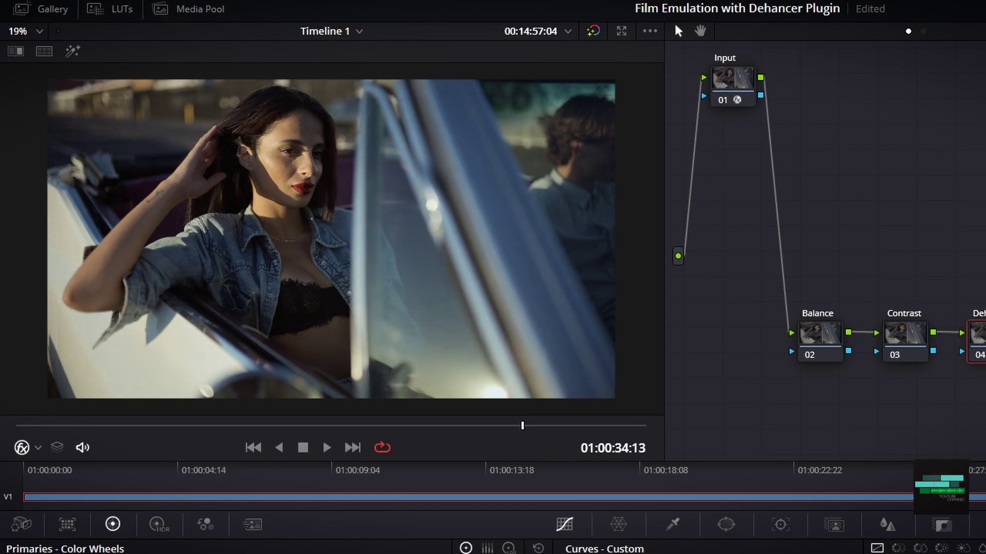
{"action": "left_click_drag", "start_coordinate": [884, 170], "coordinate": [887, 169]}
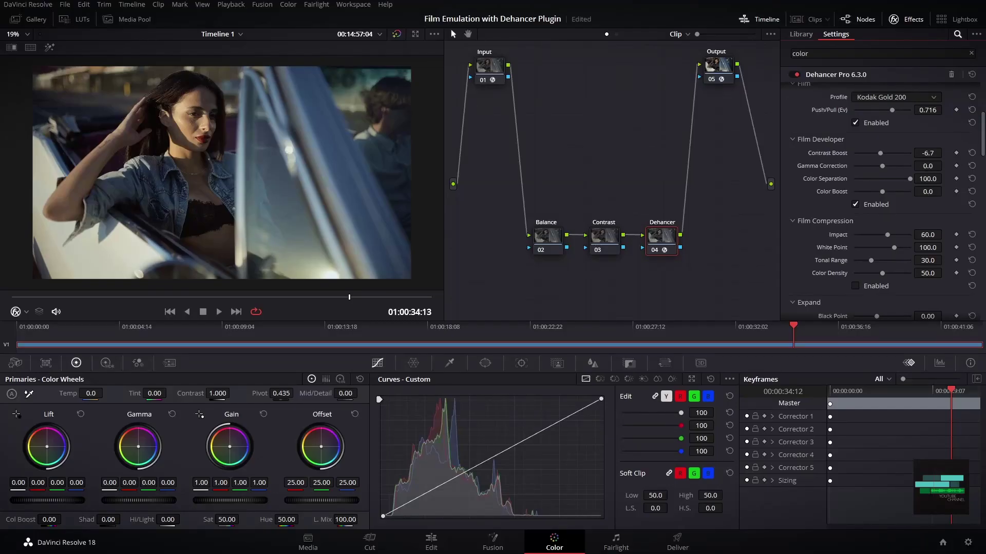
{"action": "left_click_drag", "start_coordinate": [882, 166], "coordinate": [924, 178]}
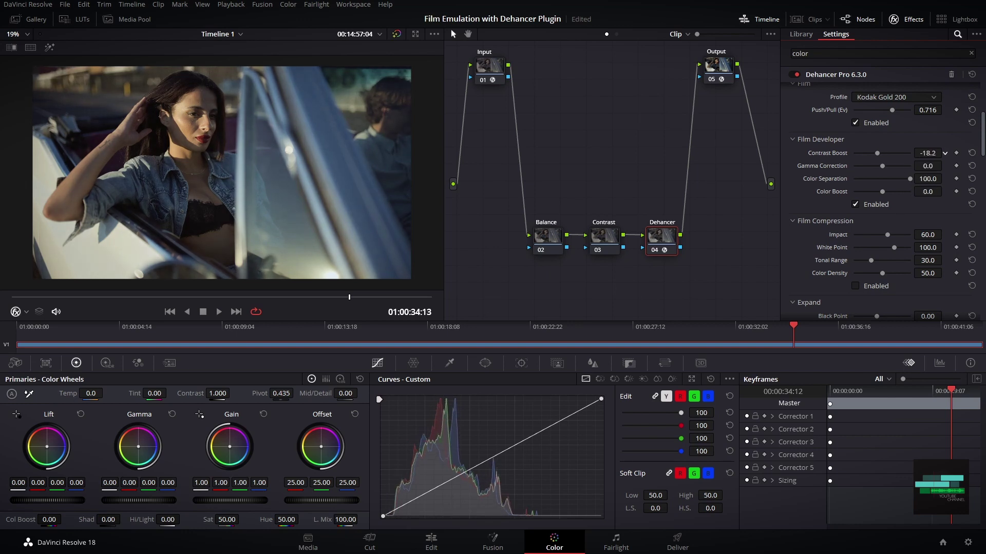
{"action": "left_click_drag", "start_coordinate": [878, 153], "coordinate": [882, 153]}
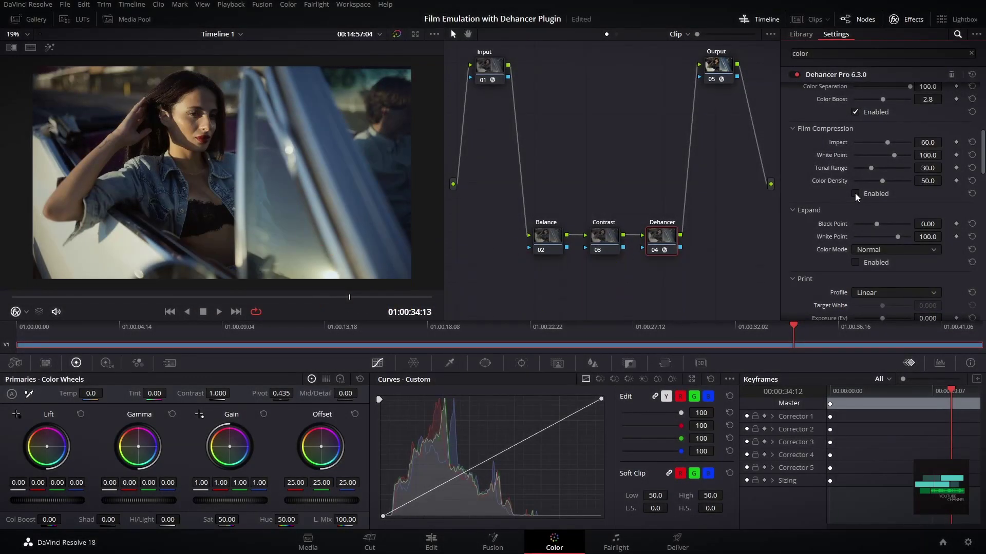
- Enable Film Compression, compare a close-up of the woman's face with it off and on, adjust Impact and set White Point to 81.1
{"action": "left_click", "coordinate": [855, 193]}
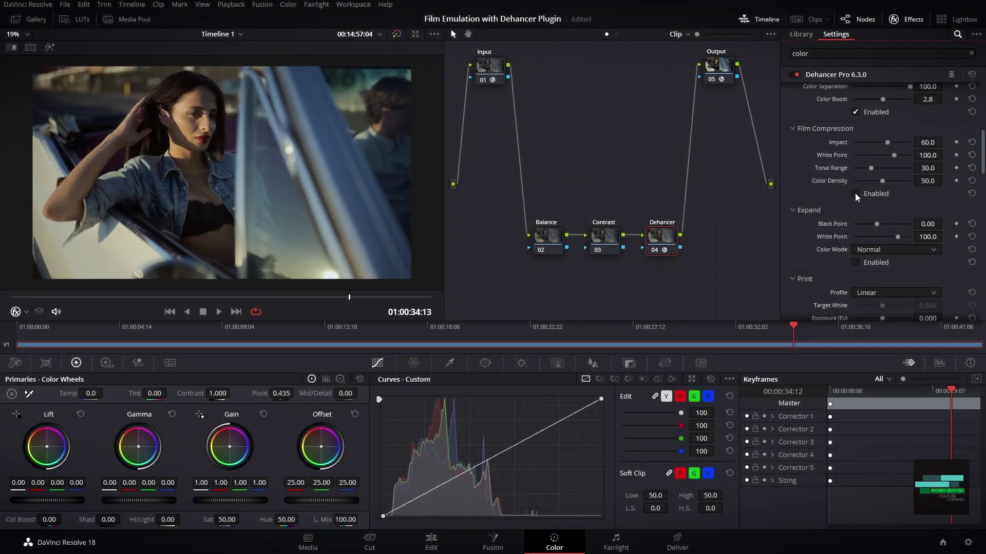
{"action": "left_click", "coordinate": [855, 193]}
{"action": "scroll", "coordinate": [239, 116], "scroll_direction": "up", "scroll_amount": 5}
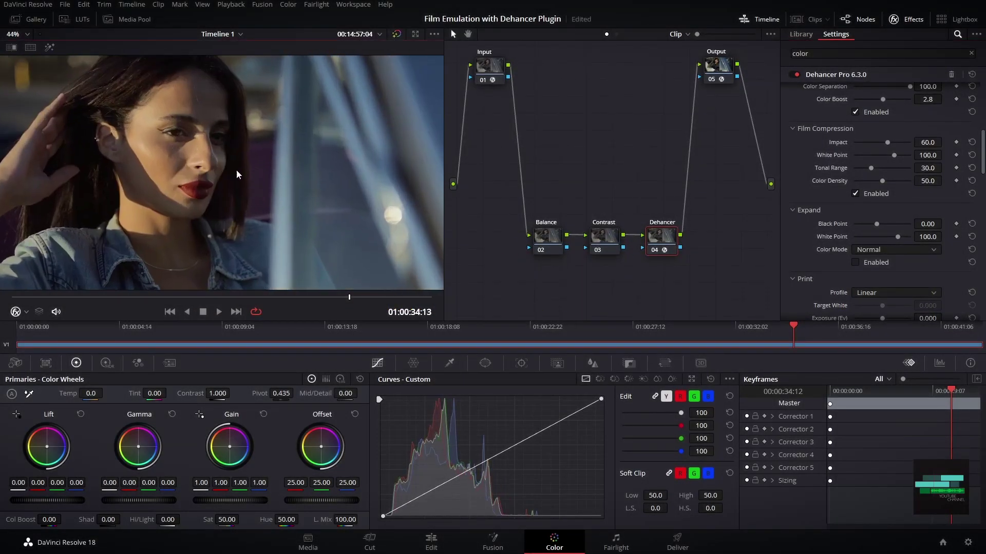
{"action": "scroll", "coordinate": [224, 165], "scroll_direction": "up", "scroll_amount": 5}
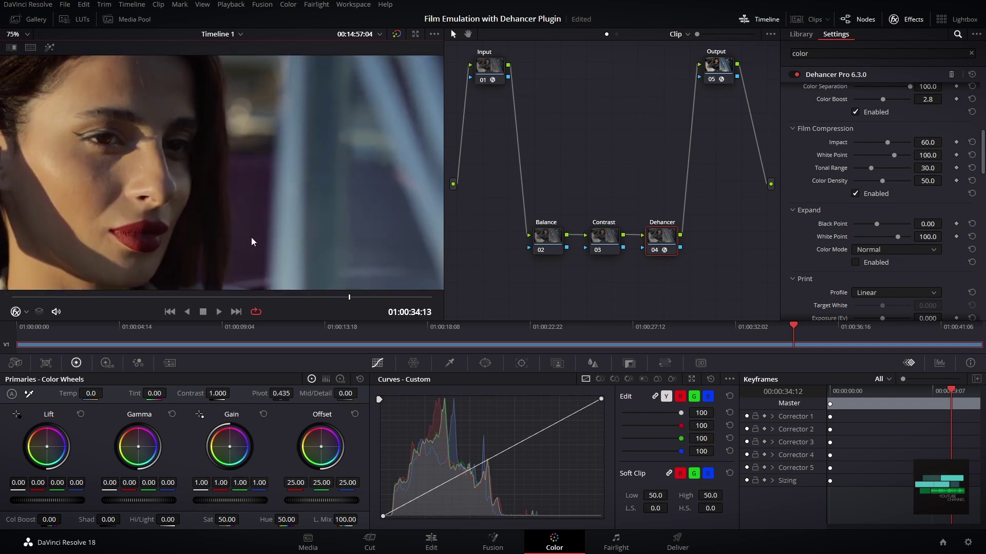
{"action": "left_click_drag", "start_coordinate": [116, 196], "coordinate": [278, 220]}
{"action": "scroll", "coordinate": [264, 212], "scroll_direction": "up", "scroll_amount": 1}
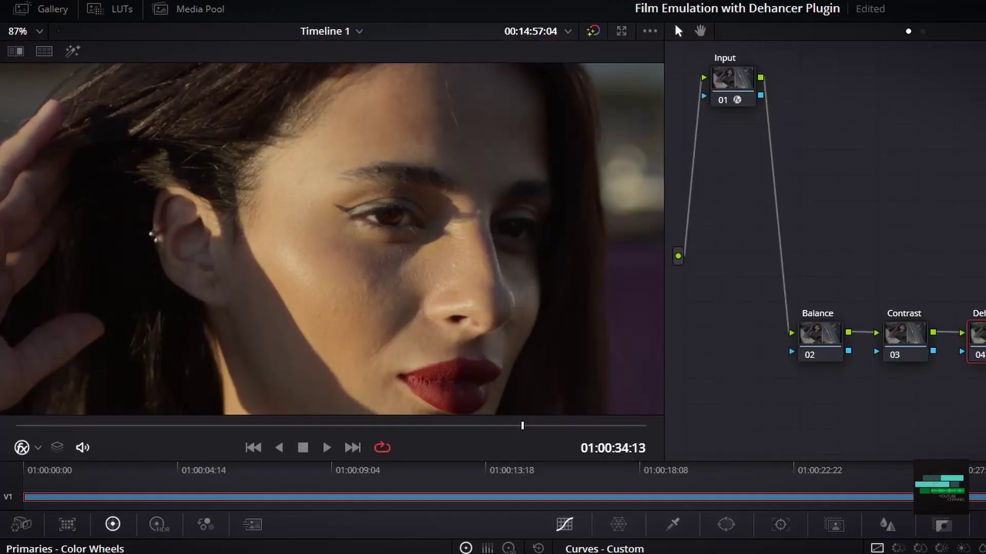
{"action": "left_click", "coordinate": [854, 194]}
{"action": "left_click", "coordinate": [855, 193]}
{"action": "scroll", "coordinate": [708, 193], "scroll_direction": "down", "scroll_amount": 1}
{"action": "scroll", "coordinate": [518, 240], "scroll_direction": "down", "scroll_amount": 2}
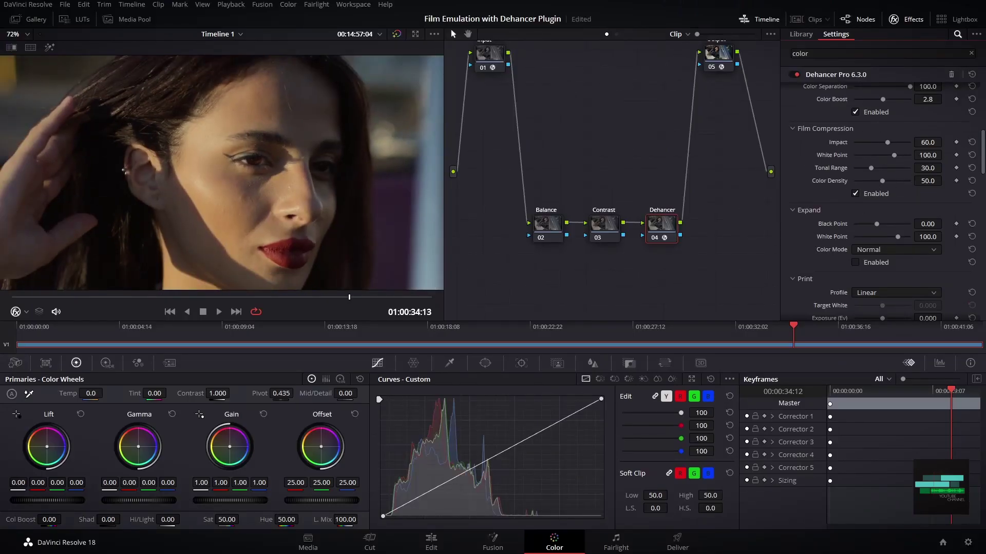
{"action": "mouse_move", "coordinate": [927, 142]}
{"action": "left_mouse_down"}
{"action": "mouse_move", "coordinate": [911, 142]}
{"action": "mouse_move", "coordinate": [944, 143]}
{"action": "mouse_move", "coordinate": [929, 155]}
{"action": "left_mouse_up"}
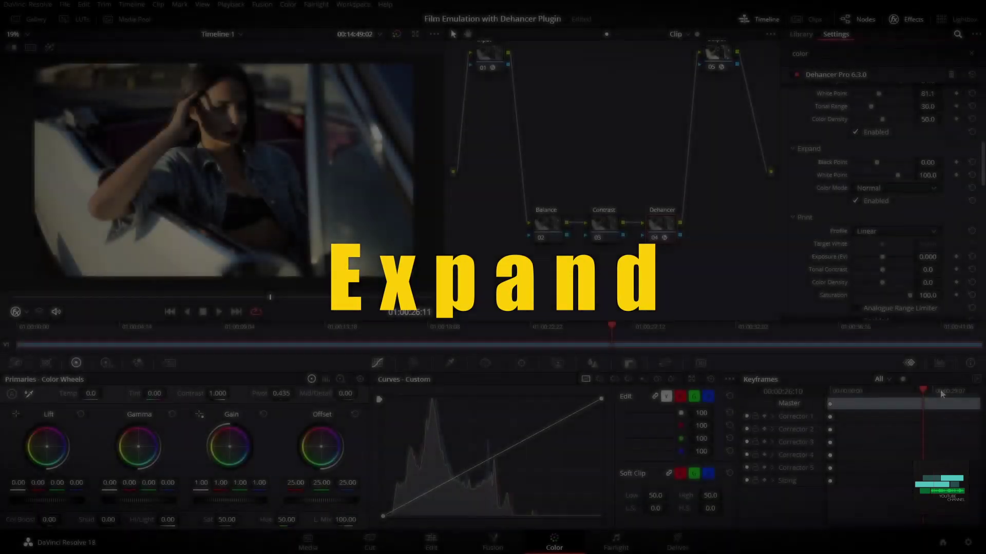
- Show the scopes as a waveform in Y mode and place them in a resized floating window over the workspace
{"action": "left_click", "coordinate": [940, 363]}
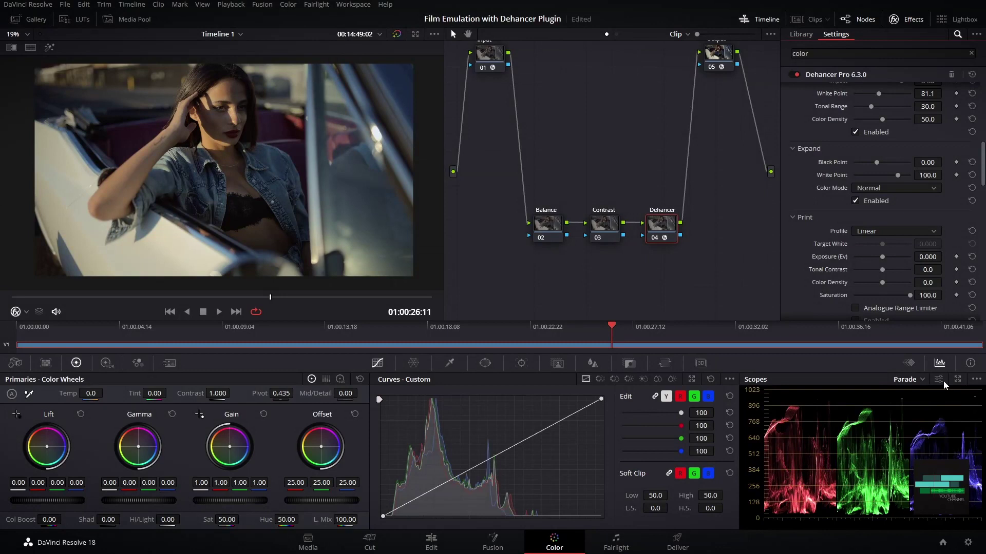
{"action": "left_click", "coordinate": [916, 379]}
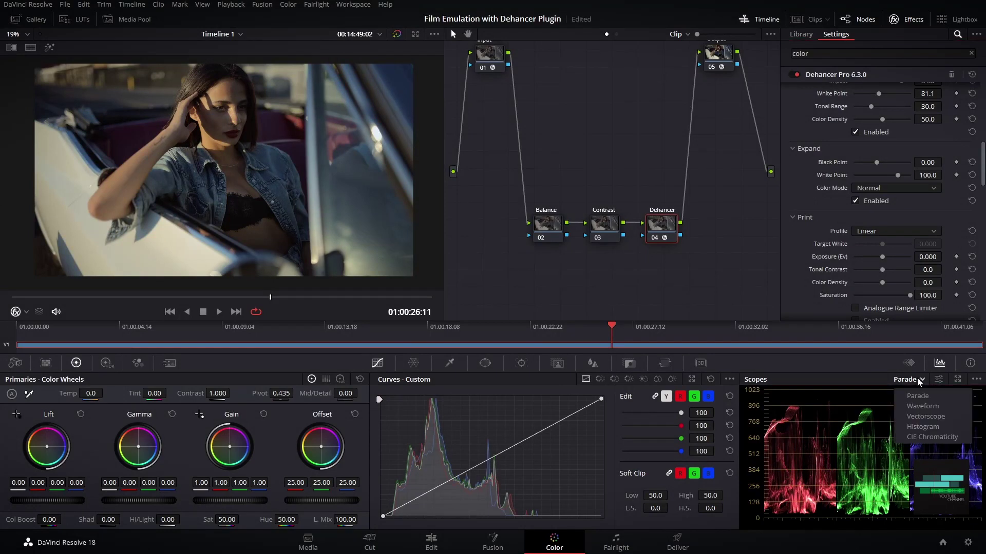
{"action": "left_click", "coordinate": [922, 410]}
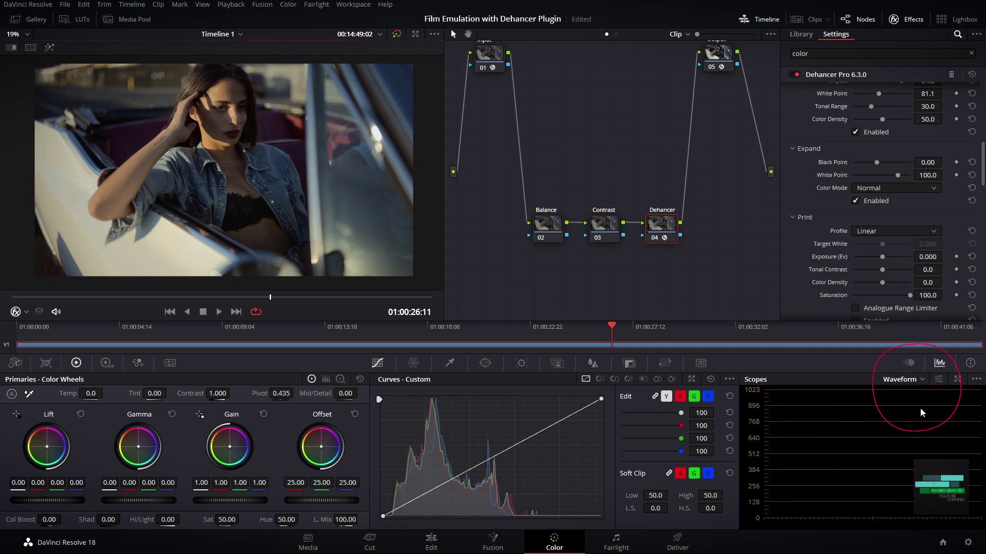
{"action": "left_click", "coordinate": [938, 380]}
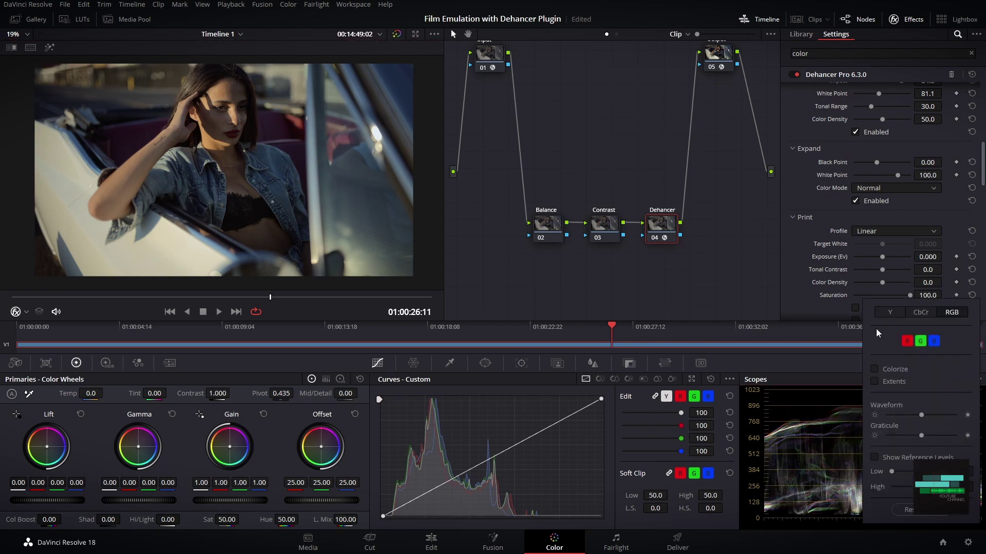
{"action": "left_click", "coordinate": [889, 313]}
{"action": "left_click", "coordinate": [800, 366]}
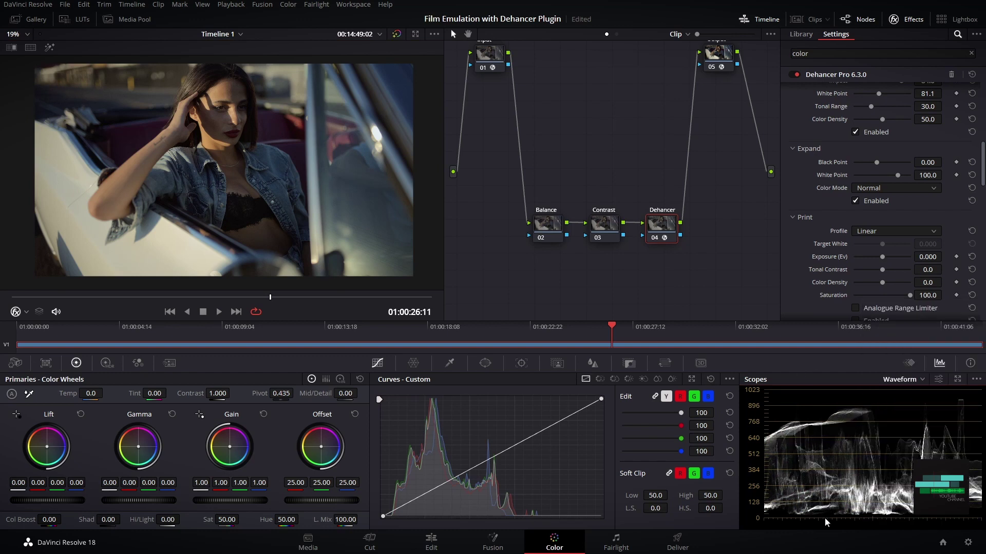
{"action": "left_click", "coordinate": [957, 379]}
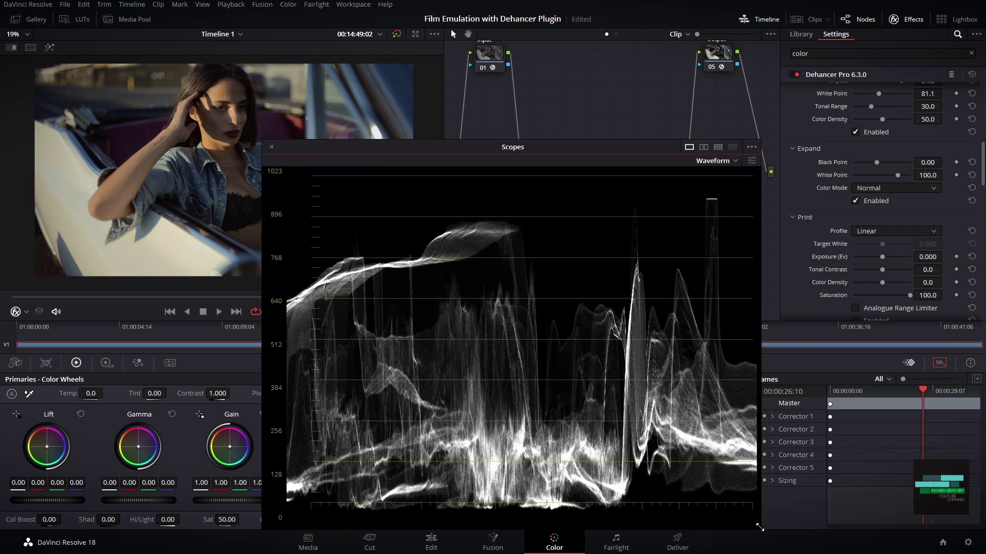
{"action": "left_click_drag", "start_coordinate": [759, 528], "coordinate": [637, 436]}
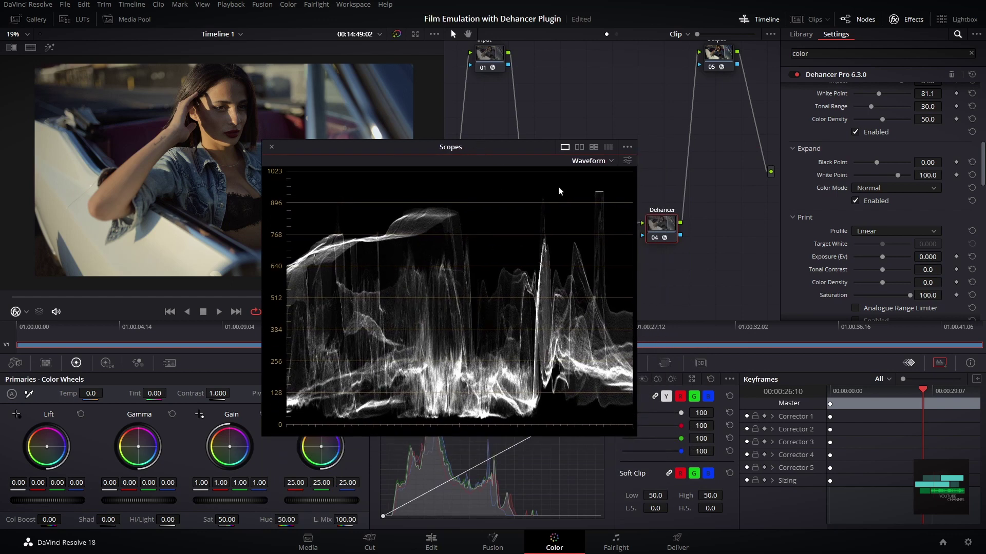
- Move the floating scopes clear of the Expand settings and set Expand Black Point to 0.58 and White Point to 97.1
{"action": "left_click_drag", "start_coordinate": [499, 151], "coordinate": [736, 256]}
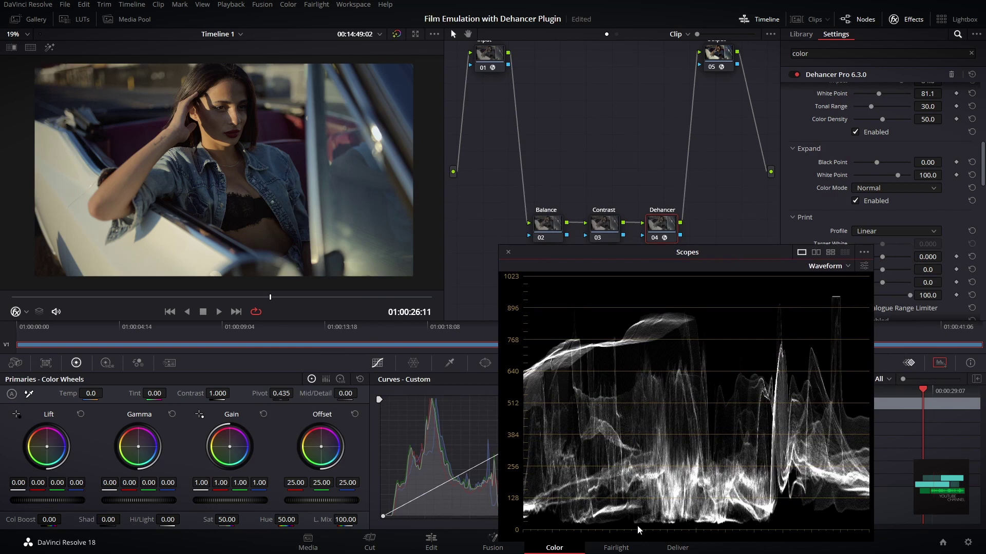
{"action": "left_click_drag", "start_coordinate": [741, 257], "coordinate": [670, 256]}
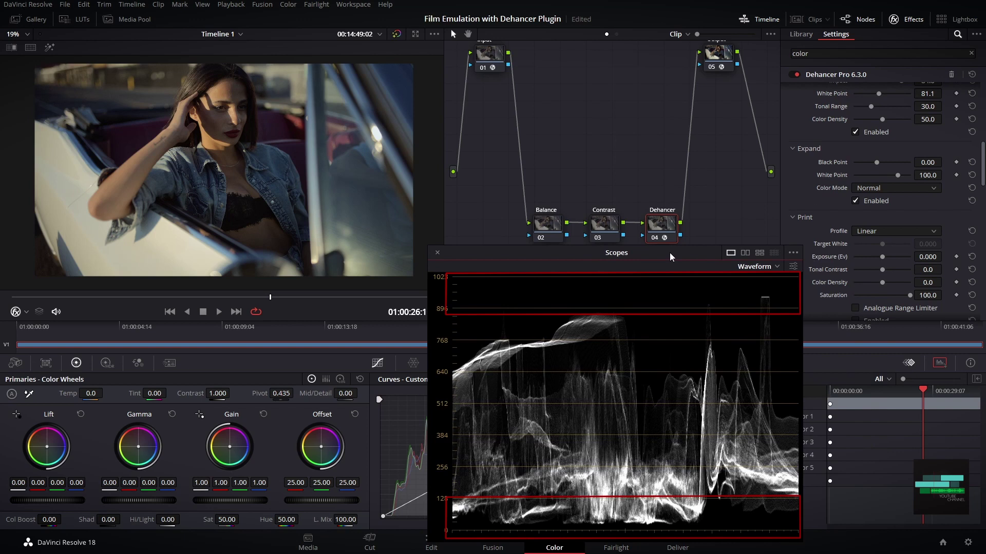
{"action": "left_click_drag", "start_coordinate": [670, 252], "coordinate": [658, 252]}
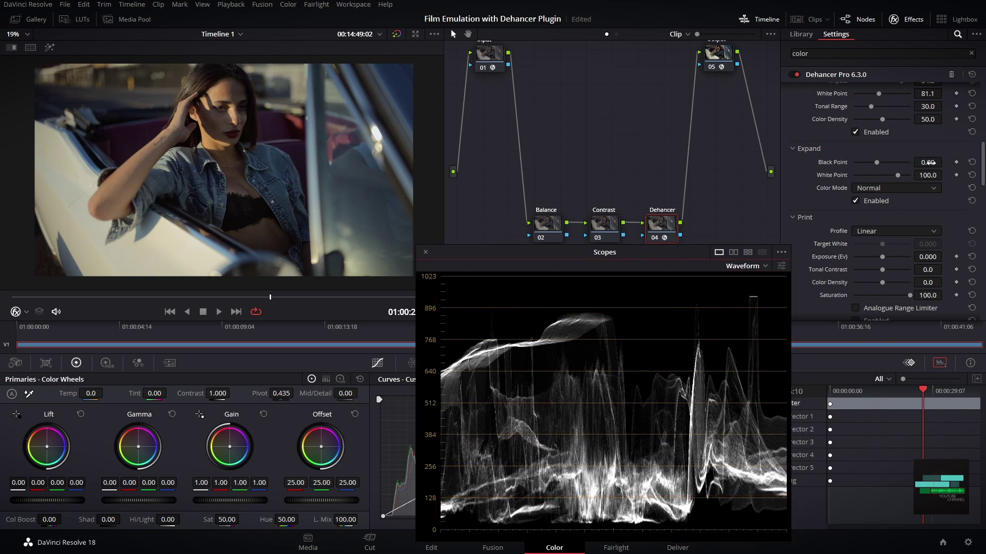
{"action": "left_click_drag", "start_coordinate": [924, 162], "coordinate": [944, 161]}
{"action": "left_click_drag", "start_coordinate": [880, 162], "coordinate": [877, 162]}
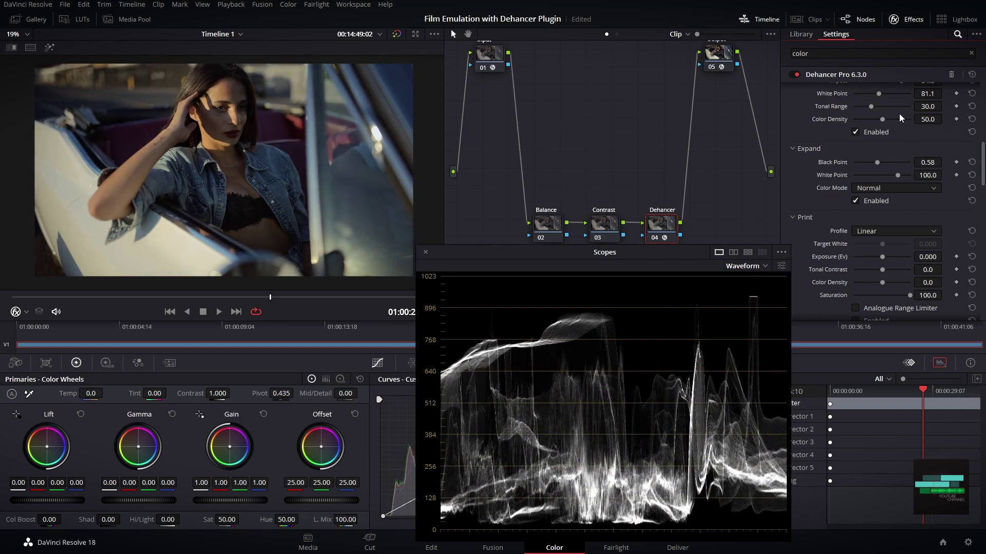
{"action": "mouse_move", "coordinate": [897, 175]}
{"action": "left_mouse_down"}
{"action": "mouse_move", "coordinate": [881, 175]}
{"action": "mouse_move", "coordinate": [893, 175]}
{"action": "left_mouse_up"}
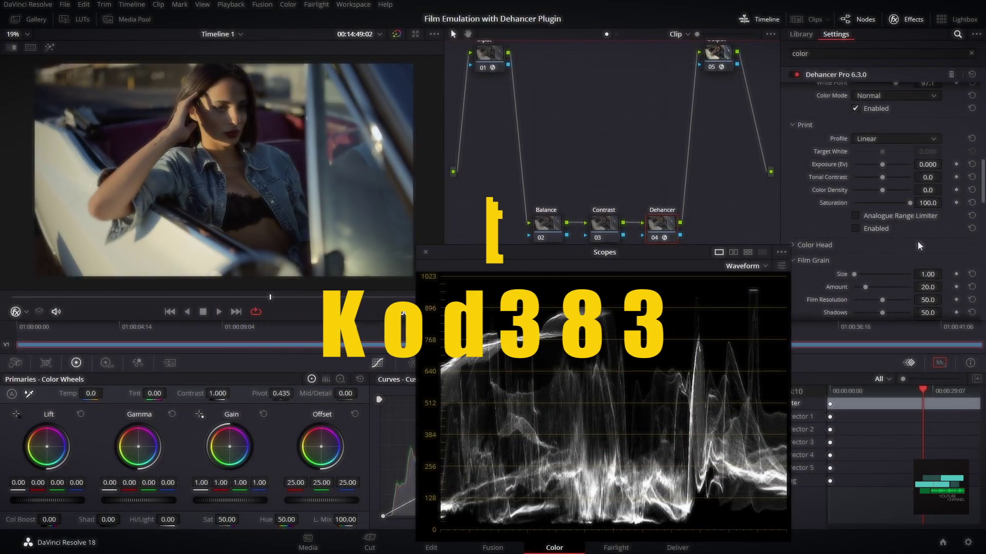
- Enable Print with the Kodak 2383 Print Film profile, and set Target White to -2.000, Exposure to 0.447 and Tonal Contrast to -0.8
{"action": "left_click", "coordinate": [877, 139]}
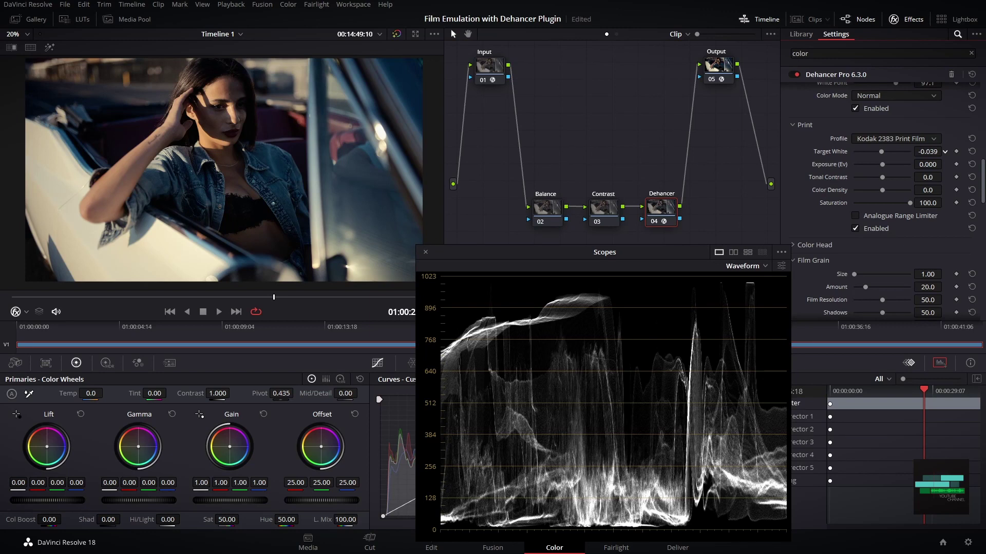
{"action": "left_click_drag", "start_coordinate": [880, 152], "coordinate": [914, 151]}
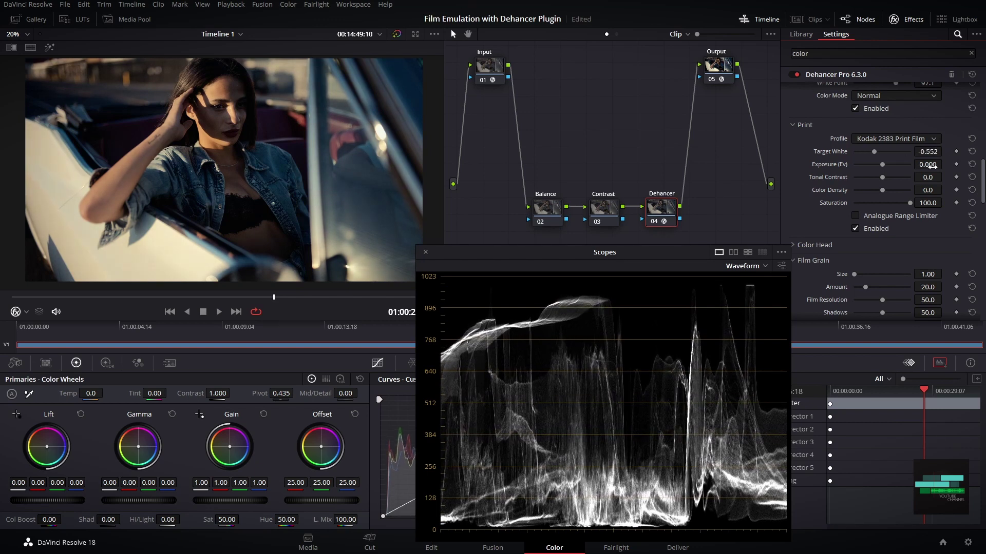
{"action": "left_click_drag", "start_coordinate": [881, 164], "coordinate": [886, 164]}
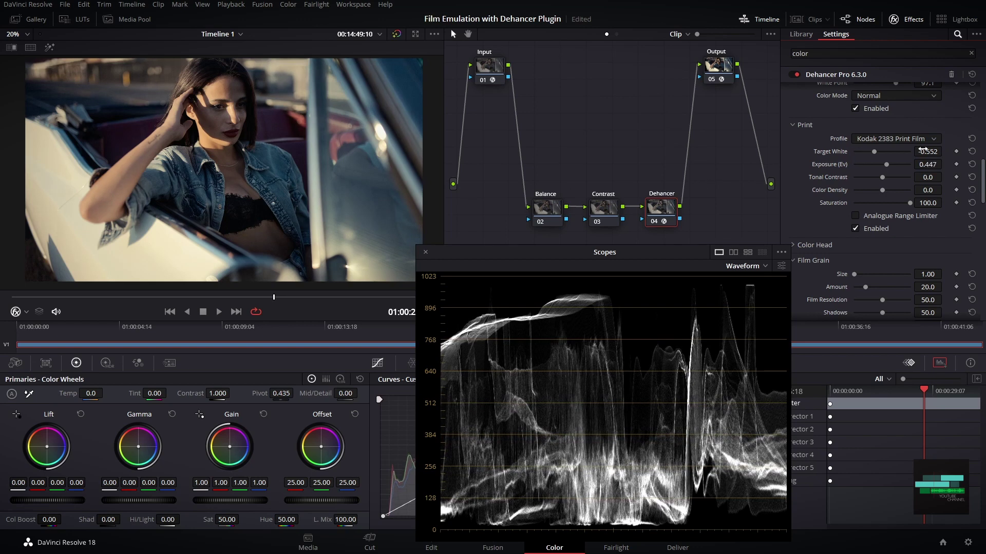
{"action": "left_click_drag", "start_coordinate": [874, 151], "coordinate": [862, 151]}
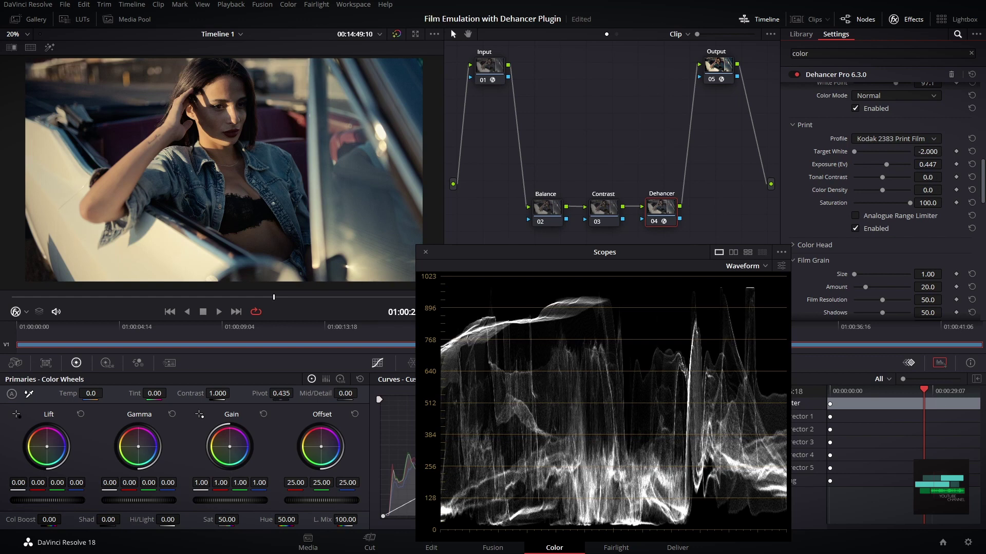
{"action": "left_click_drag", "start_coordinate": [927, 177], "coordinate": [944, 190]}
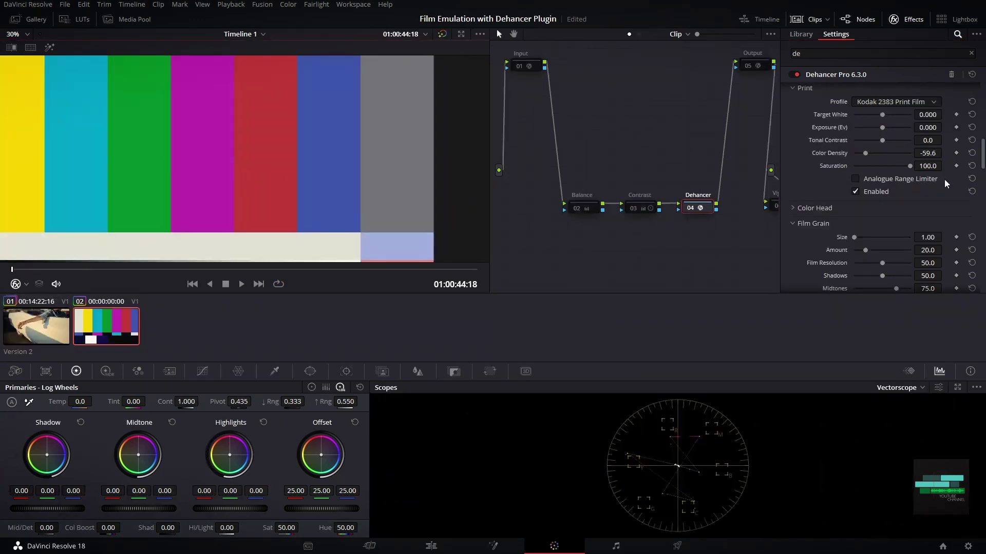
- On the color bars clip, try a high positive Color Density in the Print module and reset it to its default
{"action": "scroll", "coordinate": [408, 211], "scroll_direction": "down", "scroll_amount": 2}
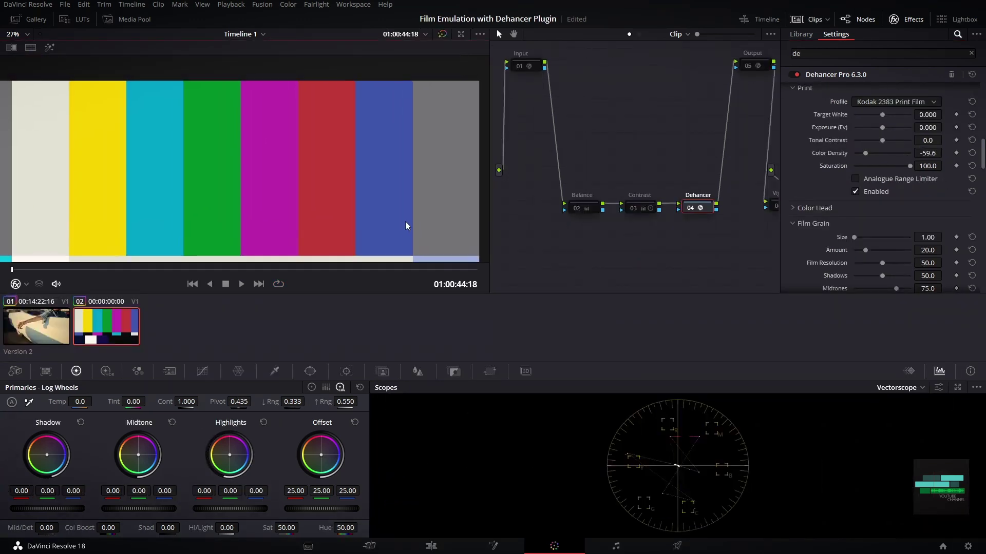
{"action": "left_click_drag", "start_coordinate": [931, 149], "coordinate": [944, 152]}
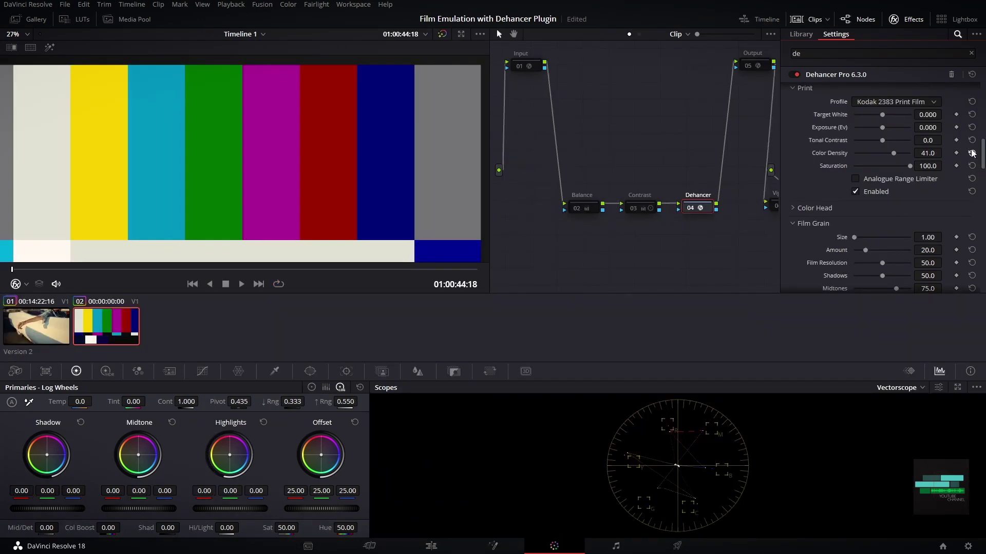
{"action": "left_click", "coordinate": [972, 153]}
{"action": "scroll", "coordinate": [944, 166], "scroll_direction": "down", "scroll_amount": 10}
{"action": "scroll", "coordinate": [944, 165], "scroll_direction": "up", "scroll_amount": 6}
{"action": "scroll", "coordinate": [945, 165], "scroll_direction": "down", "scroll_amount": 4}
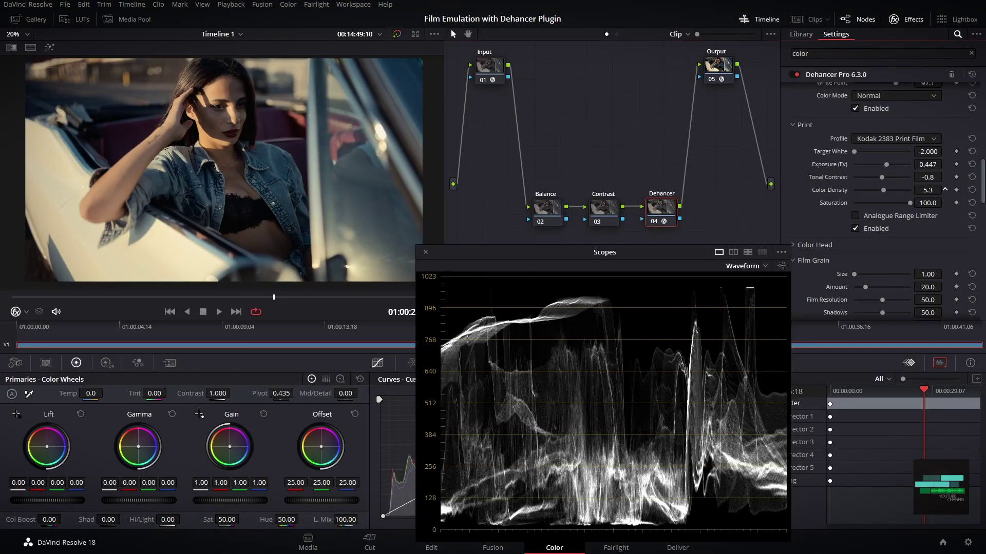
- Try the Print module's Color Density at 23.5 and -23.8 on the woman's clip, and expand the Color Head module
{"action": "scroll", "coordinate": [944, 190], "scroll_direction": "up", "scroll_amount": 4}
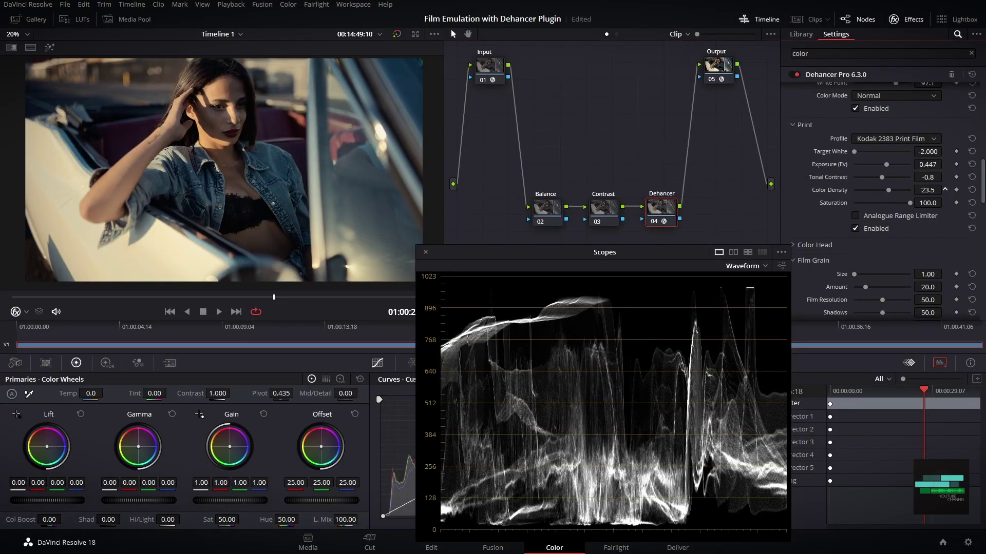
{"action": "scroll", "coordinate": [944, 190], "scroll_direction": "down", "scroll_amount": 7}
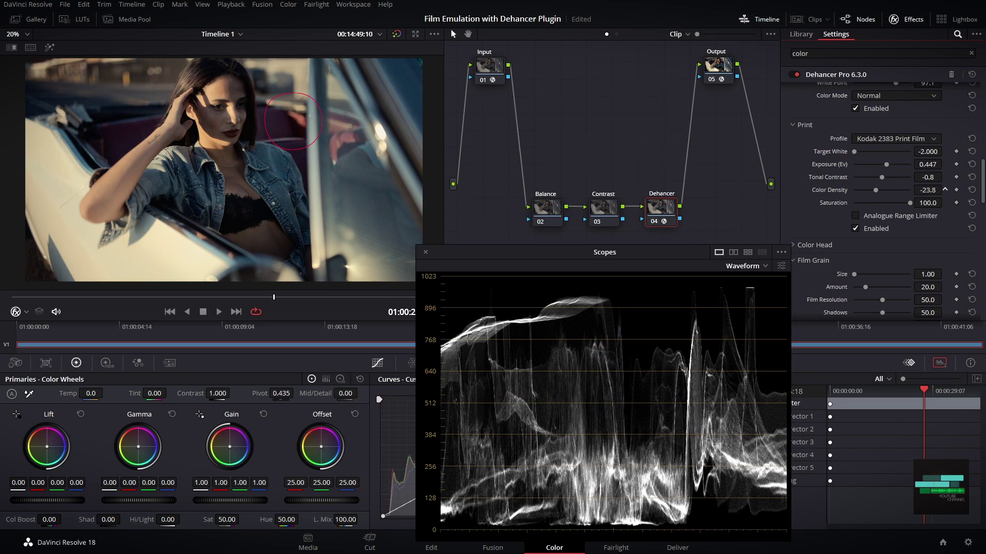
{"action": "scroll", "coordinate": [944, 190], "scroll_direction": "up", "scroll_amount": 5}
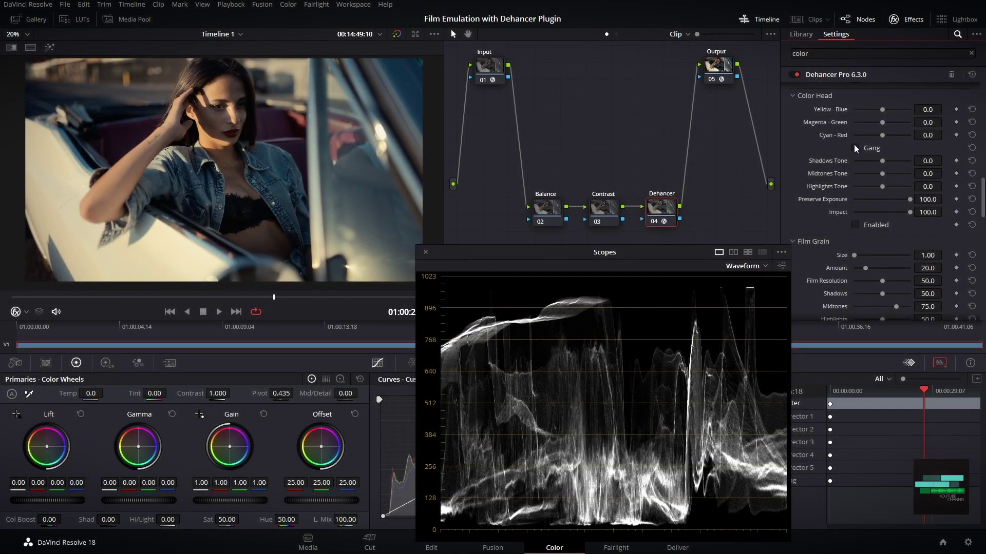
- Enable Color Head, set Yellow - Blue to -3.8 and Magenta - Green to -1.6, and fine-tune Cyan - Red and Highlights Tone
{"action": "mouse_move", "coordinate": [934, 110]}
{"action": "left_mouse_down"}
{"action": "mouse_move", "coordinate": [888, 110]}
{"action": "mouse_move", "coordinate": [948, 110]}
{"action": "mouse_move", "coordinate": [928, 110]}
{"action": "left_mouse_up"}
{"action": "left_click", "coordinate": [855, 226]}
{"action": "left_click", "coordinate": [972, 109]}
{"action": "left_click_drag", "start_coordinate": [944, 109], "coordinate": [945, 109]}
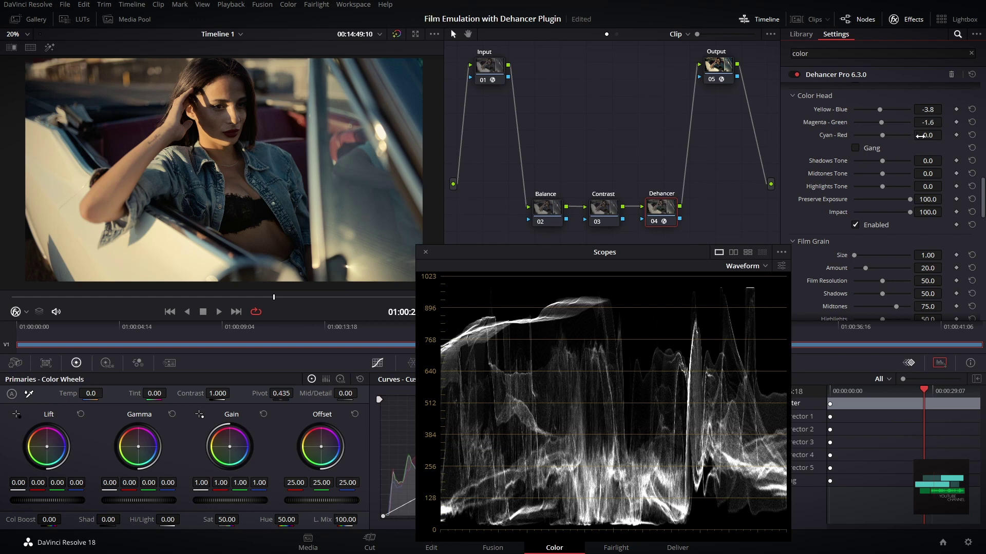
{"action": "left_click_drag", "start_coordinate": [944, 135], "coordinate": [945, 135]}
{"action": "mouse_move", "coordinate": [882, 186]}
{"action": "left_mouse_down"}
{"action": "mouse_move", "coordinate": [944, 186]}
{"action": "mouse_move", "coordinate": [854, 186]}
{"action": "mouse_move", "coordinate": [885, 186]}
{"action": "left_mouse_up"}
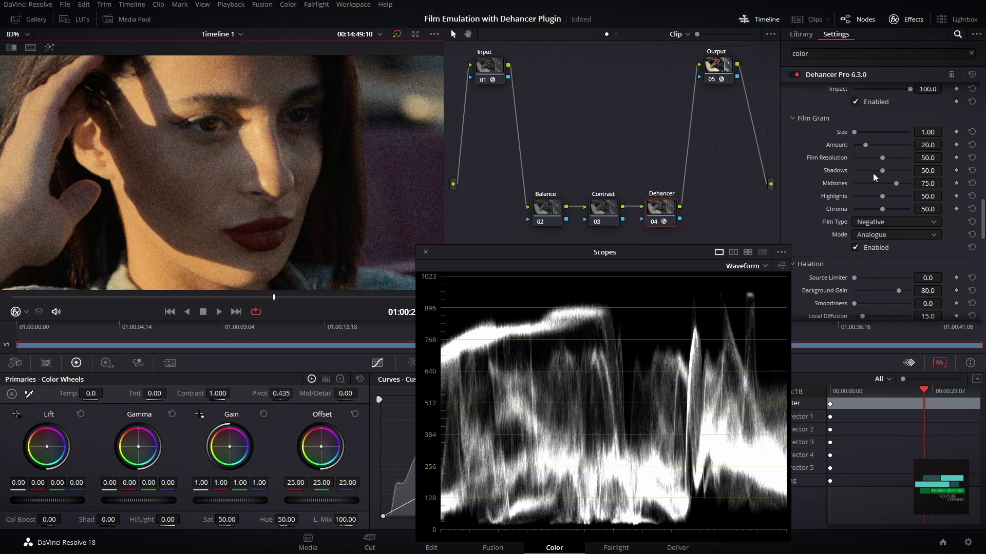
- Set the Film Grain Shadows, Midtones and Highlights to 0 one after another, checking each on a close-up of the woman's face
{"action": "left_click_drag", "start_coordinate": [877, 170], "coordinate": [401, 205]}
{"action": "scroll", "coordinate": [324, 225], "scroll_direction": "up", "scroll_amount": 2}
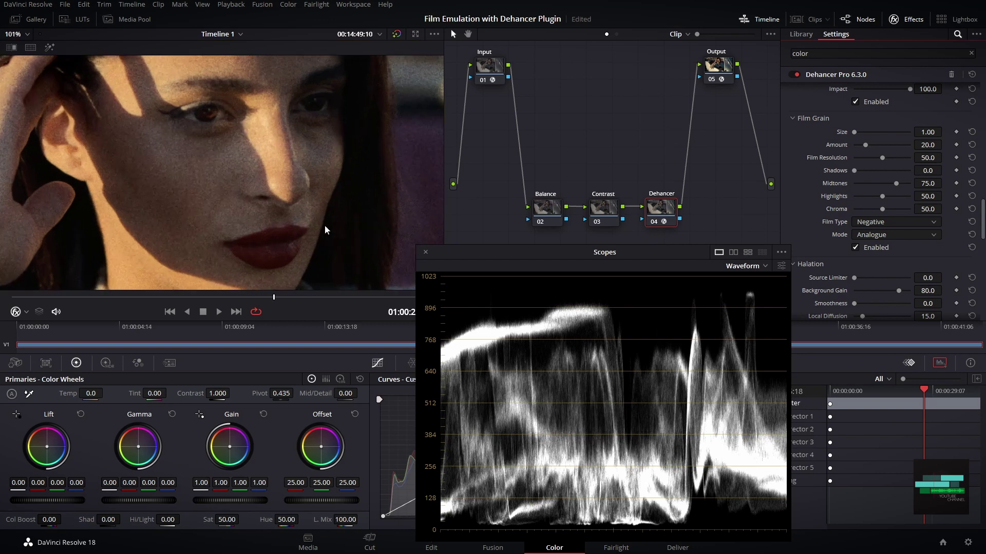
{"action": "scroll", "coordinate": [325, 224], "scroll_direction": "up", "scroll_amount": 3}
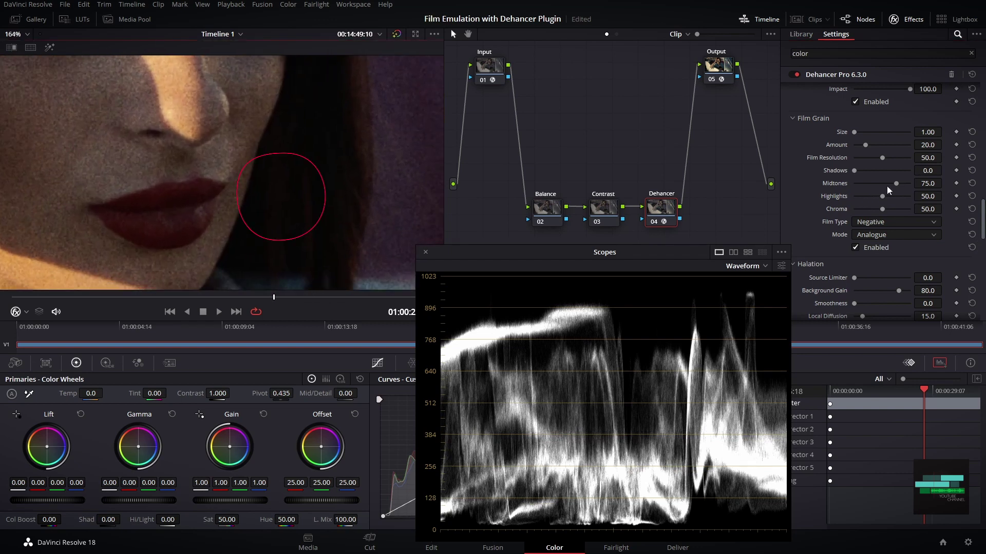
{"action": "left_click_drag", "start_coordinate": [892, 183], "coordinate": [92, 197]}
{"action": "scroll", "coordinate": [275, 203], "scroll_direction": "down", "scroll_amount": 2}
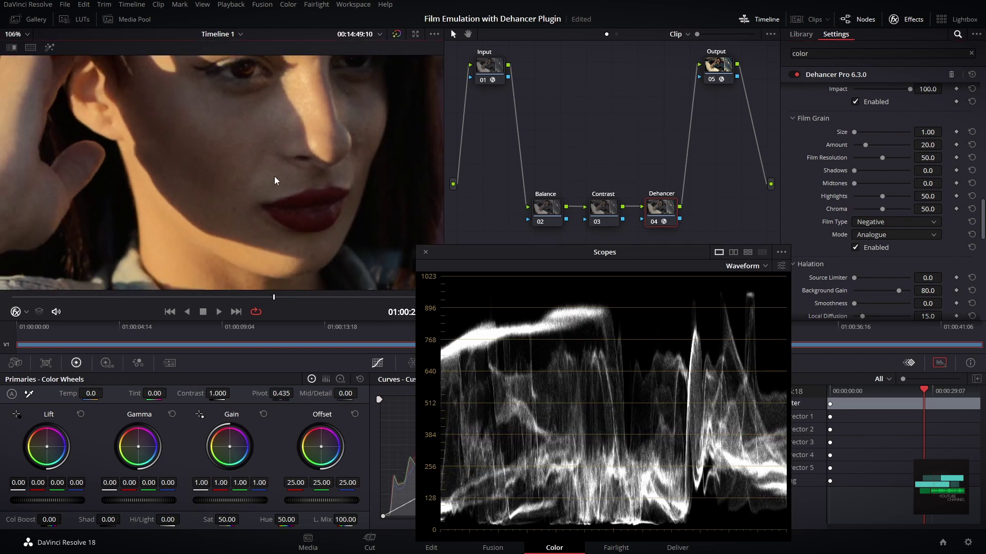
{"action": "left_click_drag", "start_coordinate": [874, 193], "coordinate": [829, 196]}
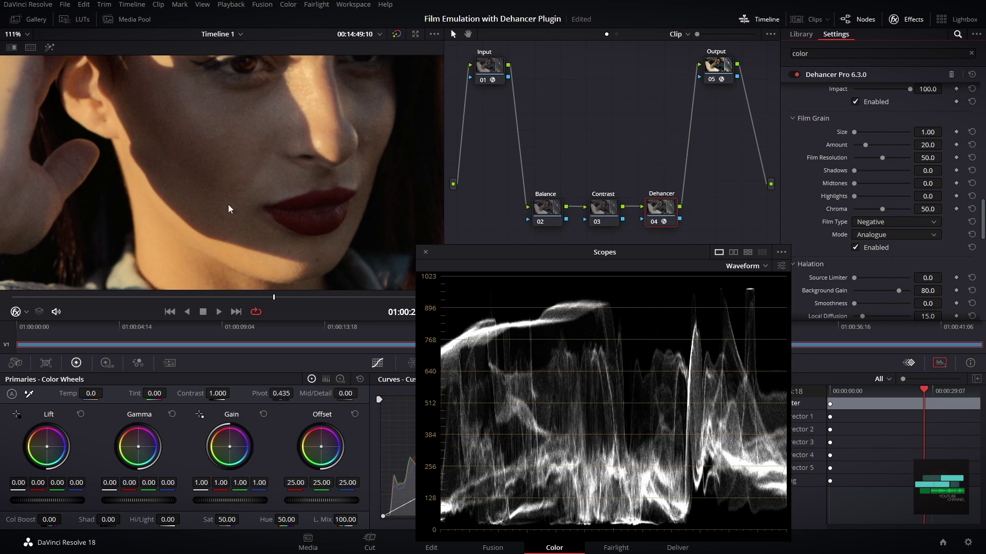
- Compare the face close-up with Film Grain off and on, and raise the grain's Highlights and Midtones again
{"action": "left_click", "coordinate": [857, 248]}
{"action": "left_click", "coordinate": [856, 248]}
{"action": "left_click", "coordinate": [856, 248]}
{"action": "left_click", "coordinate": [856, 248]}
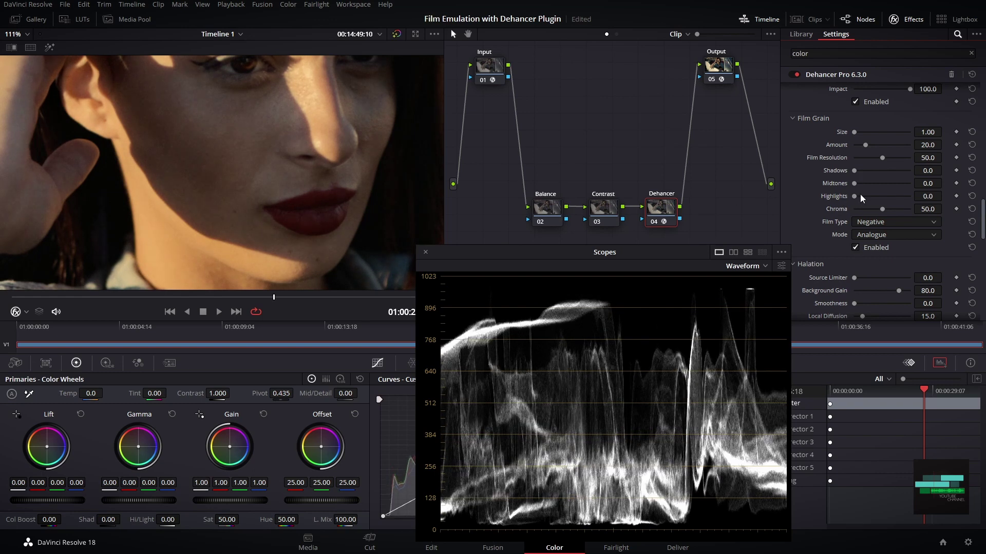
{"action": "mouse_move", "coordinate": [854, 197]}
{"action": "left_mouse_down"}
{"action": "mouse_move", "coordinate": [873, 198]}
{"action": "mouse_move", "coordinate": [857, 183]}
{"action": "left_mouse_up"}
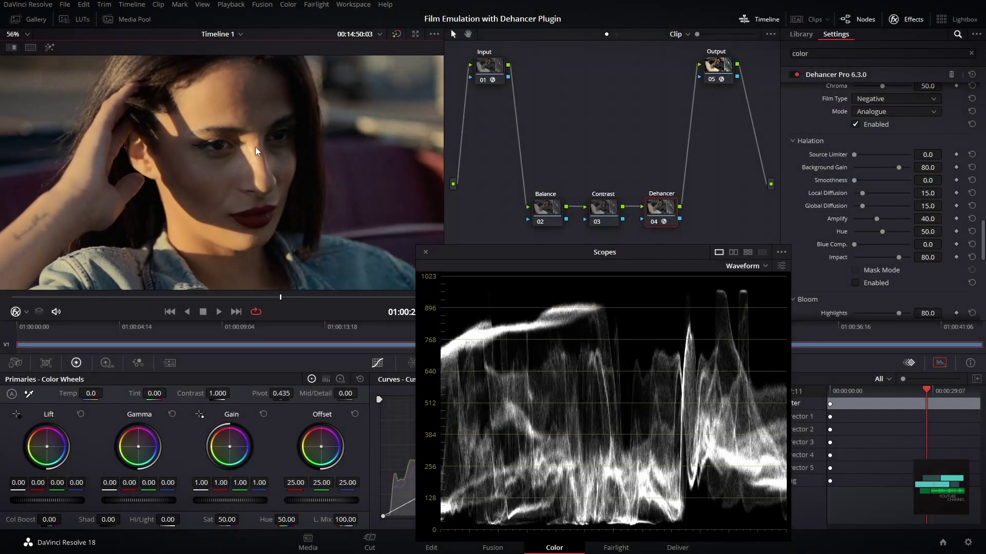
- Enable Halation and compare the light edges on a close-up of the woman's face with it off and on
{"action": "left_click", "coordinate": [855, 283]}
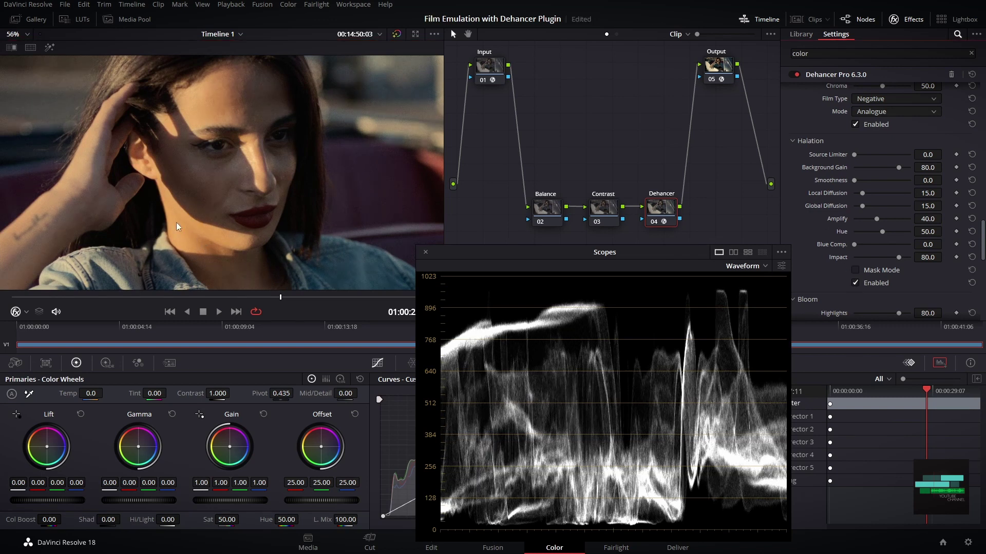
{"action": "scroll", "coordinate": [235, 234], "scroll_direction": "up", "scroll_amount": 6}
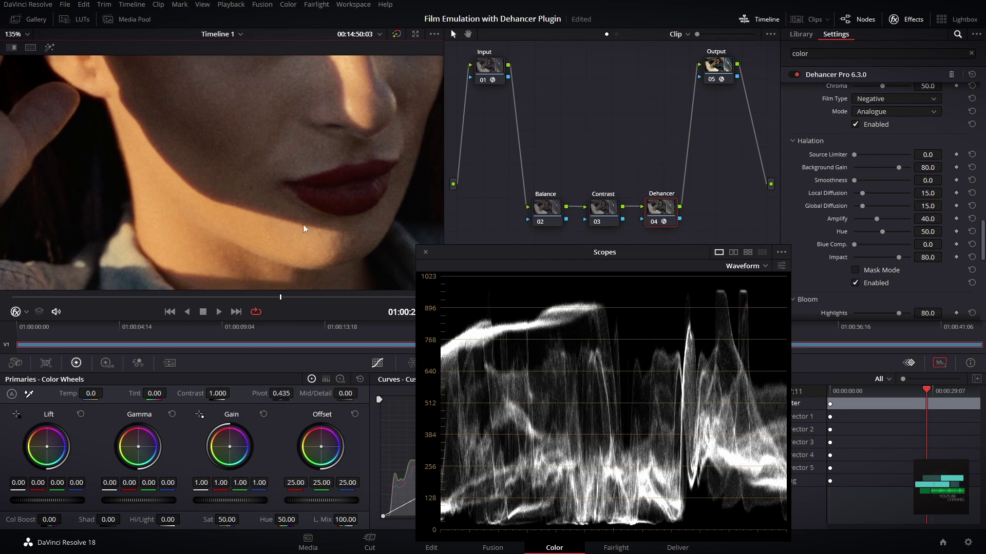
{"action": "left_click_drag", "start_coordinate": [334, 108], "coordinate": [318, 193]}
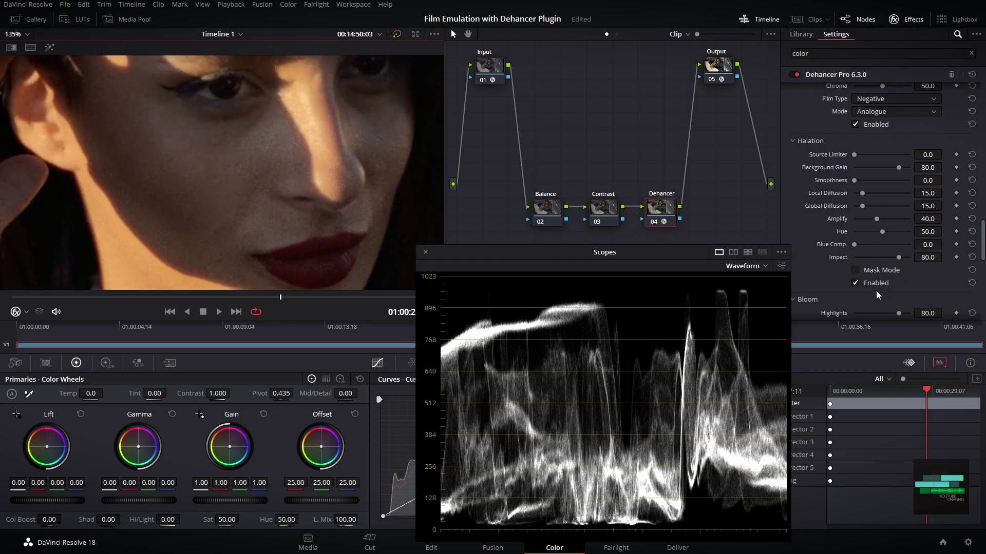
{"action": "left_click", "coordinate": [854, 283]}
{"action": "left_click", "coordinate": [855, 284]}
{"action": "left_click", "coordinate": [855, 283]}
{"action": "left_click", "coordinate": [854, 283]}
- Recheck the woman's face at different zoom levels with Halation off, and turn the module back on
{"action": "scroll", "coordinate": [262, 134], "scroll_direction": "down", "scroll_amount": 8}
{"action": "mouse_move", "coordinate": [280, 185]}
{"action": "left_mouse_down"}
{"action": "mouse_move", "coordinate": [253, 132]}
{"action": "mouse_move", "coordinate": [260, 208]}
{"action": "mouse_move", "coordinate": [272, 184]}
{"action": "left_mouse_up"}
{"action": "scroll", "coordinate": [254, 131], "scroll_direction": "up", "scroll_amount": 3}
{"action": "key", "text": "ctrl+z"}
{"action": "scroll", "coordinate": [260, 208], "scroll_direction": "up", "scroll_amount": 1}
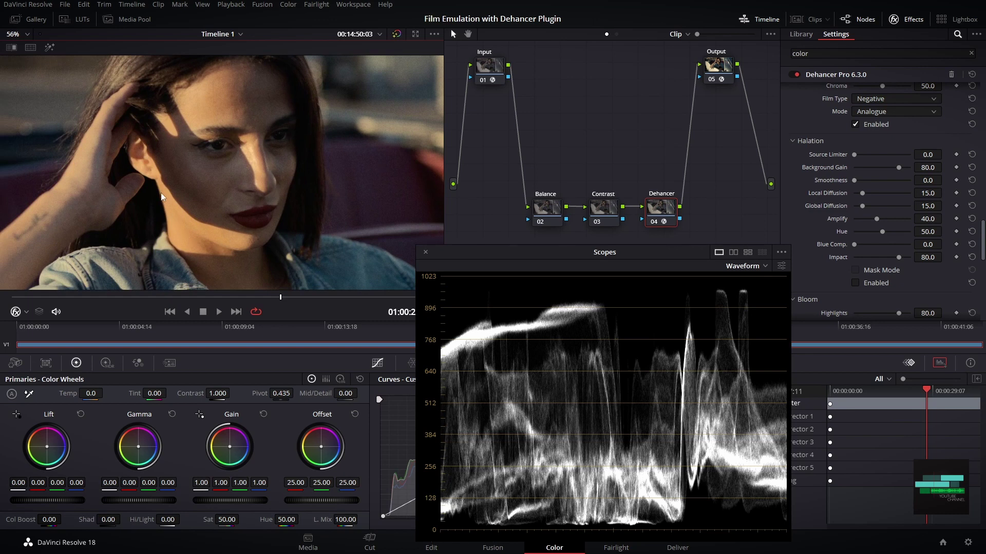
{"action": "left_click", "coordinate": [855, 282]}
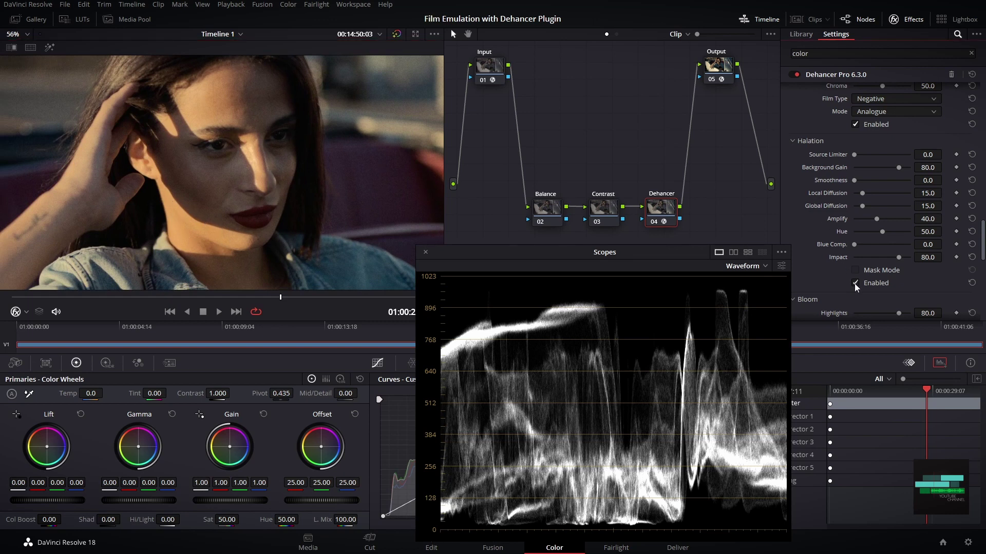
{"action": "scroll", "coordinate": [212, 238], "scroll_direction": "up", "scroll_amount": 5}
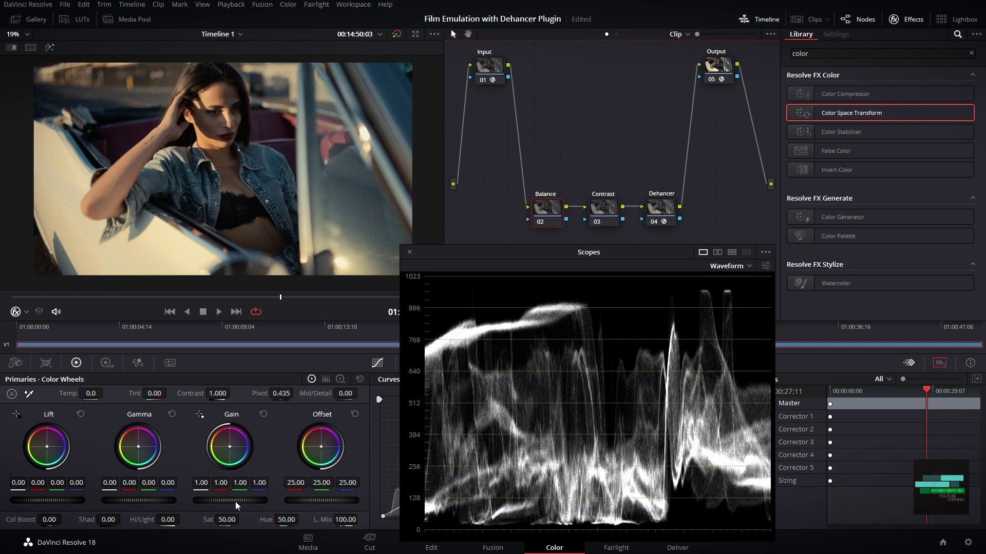
- Set Gain to 0.89 and Lift to 0.01 on the Balance node, and Contrast to 0.932 and Pivot to 0.306 on the Contrast node
{"action": "left_click_drag", "start_coordinate": [237, 505], "coordinate": [237, 505]}
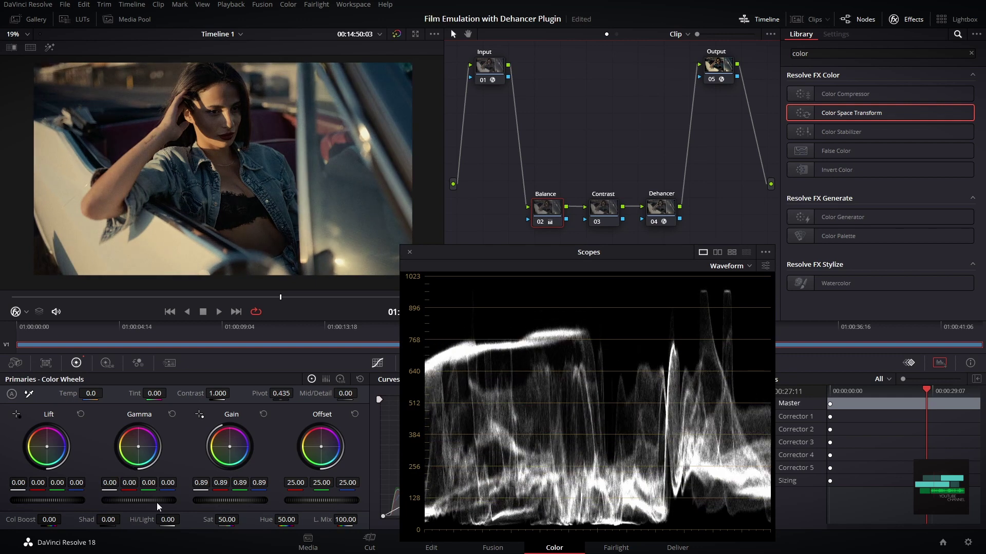
{"action": "left_click_drag", "start_coordinate": [65, 508], "coordinate": [108, 504]}
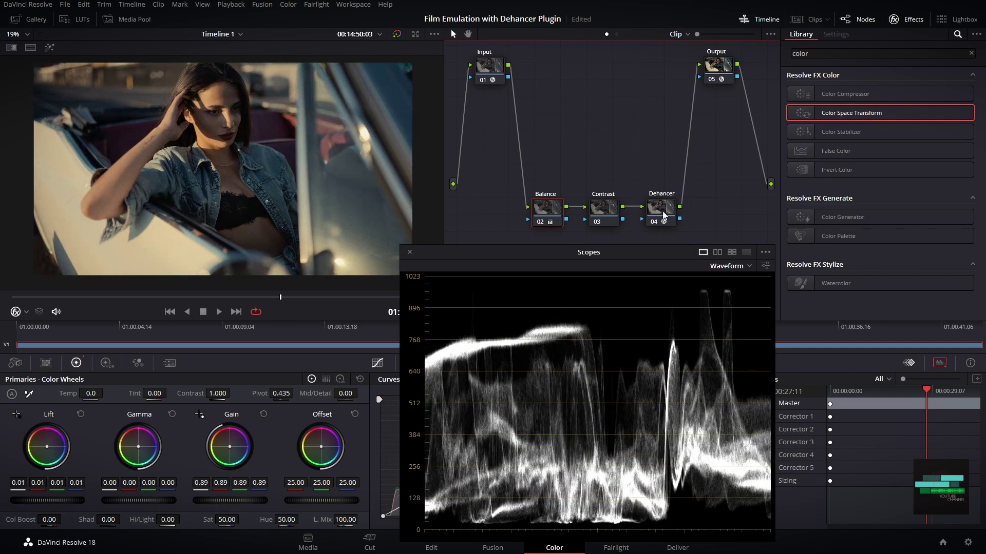
{"action": "left_click_drag", "start_coordinate": [211, 393], "coordinate": [296, 392]}
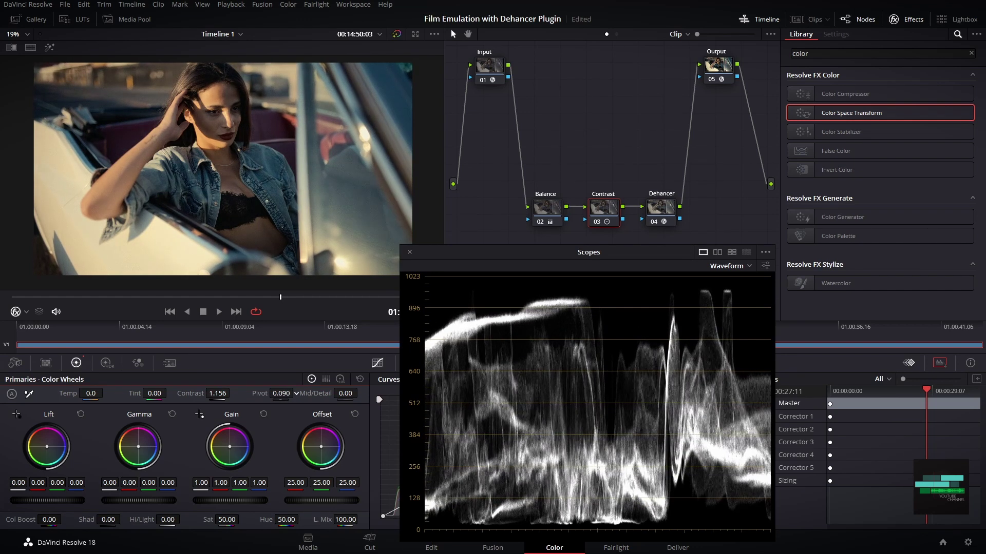
{"action": "left_click_drag", "start_coordinate": [218, 393], "coordinate": [198, 393]}
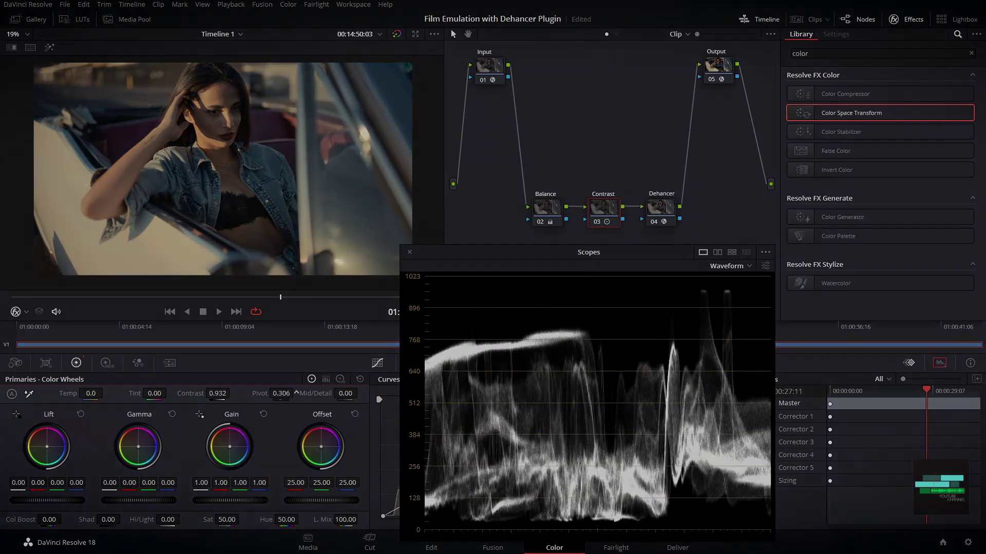